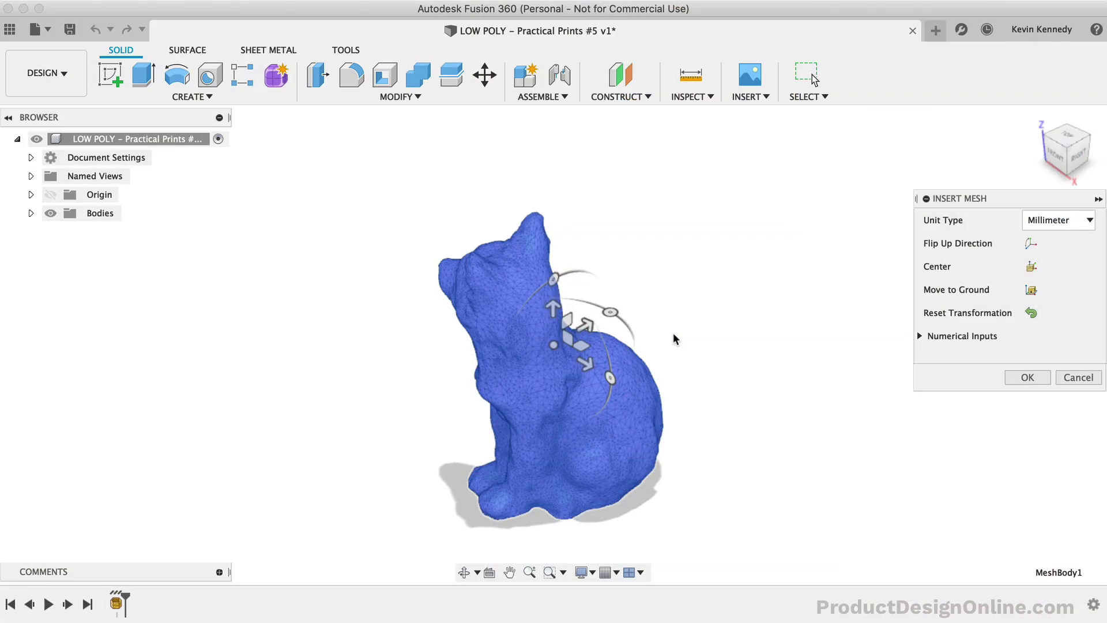
Insert fox.stl from Downloads as MeshBody1, turned 90 degrees about its vertical axis to stand upright
left_click_drag(610, 312, 478, 314)
left_click(939, 198)
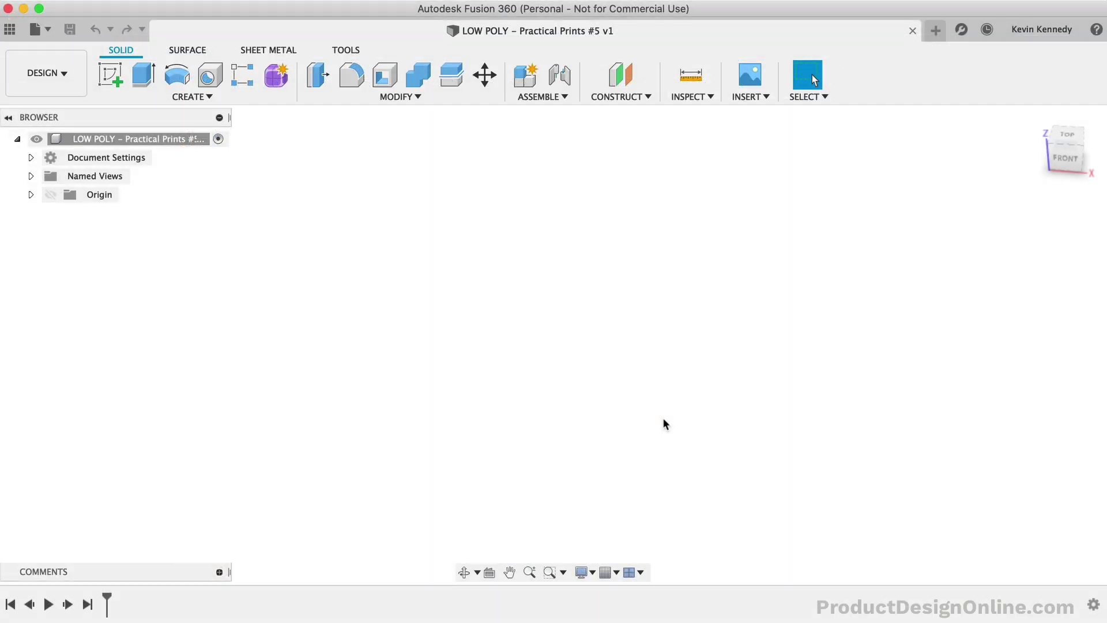
left_click(767, 97)
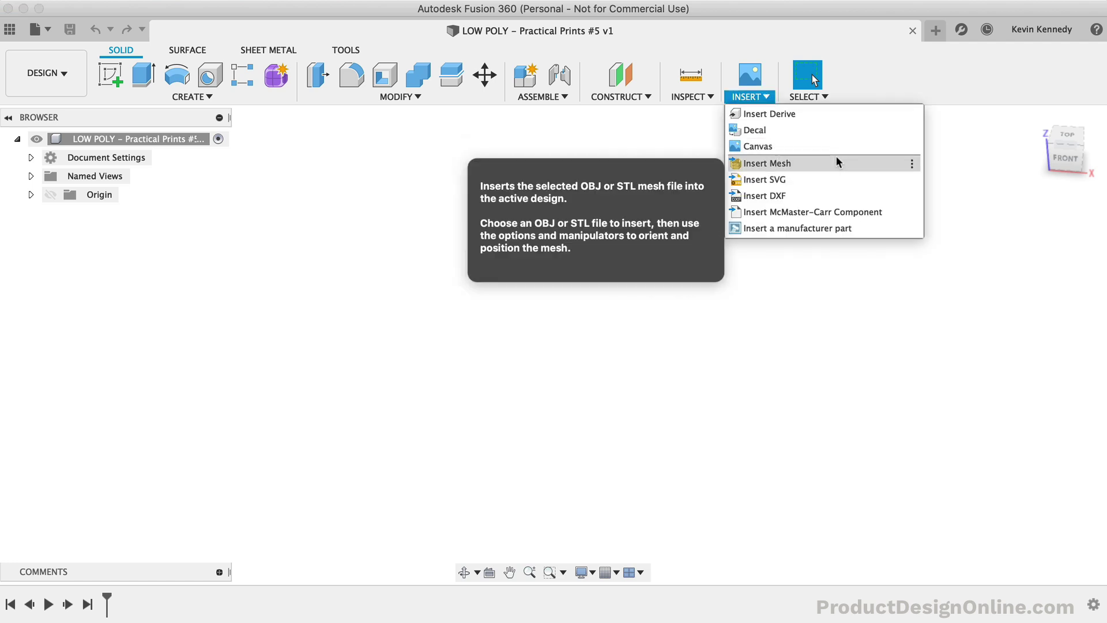
left_click(837, 162)
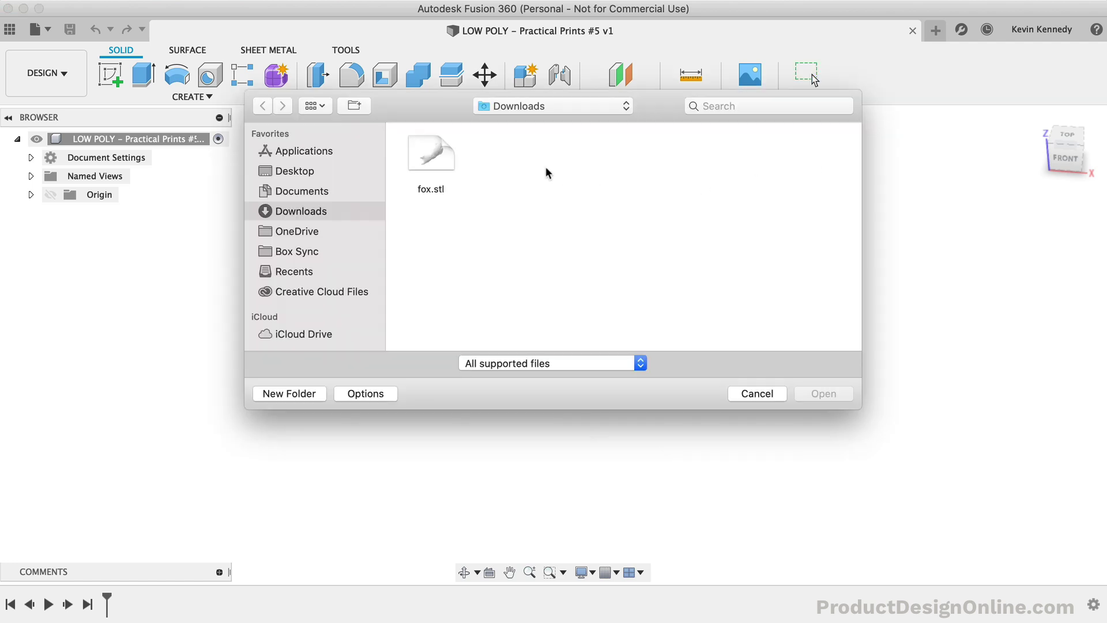
left_click(433, 164)
left_click(834, 395)
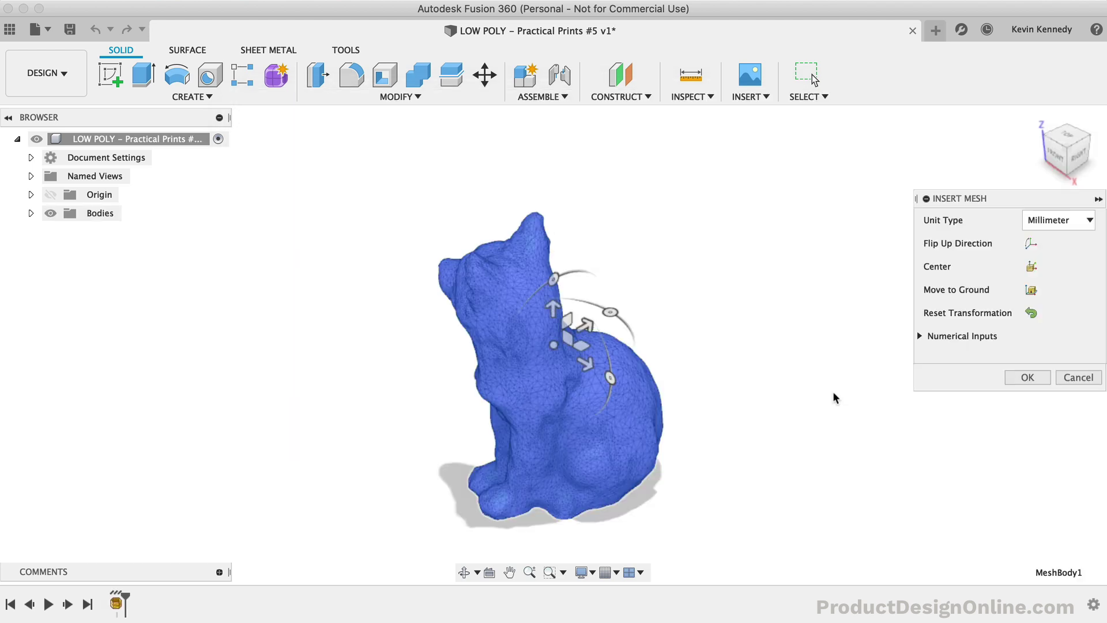
left_click_drag(607, 309, 488, 309)
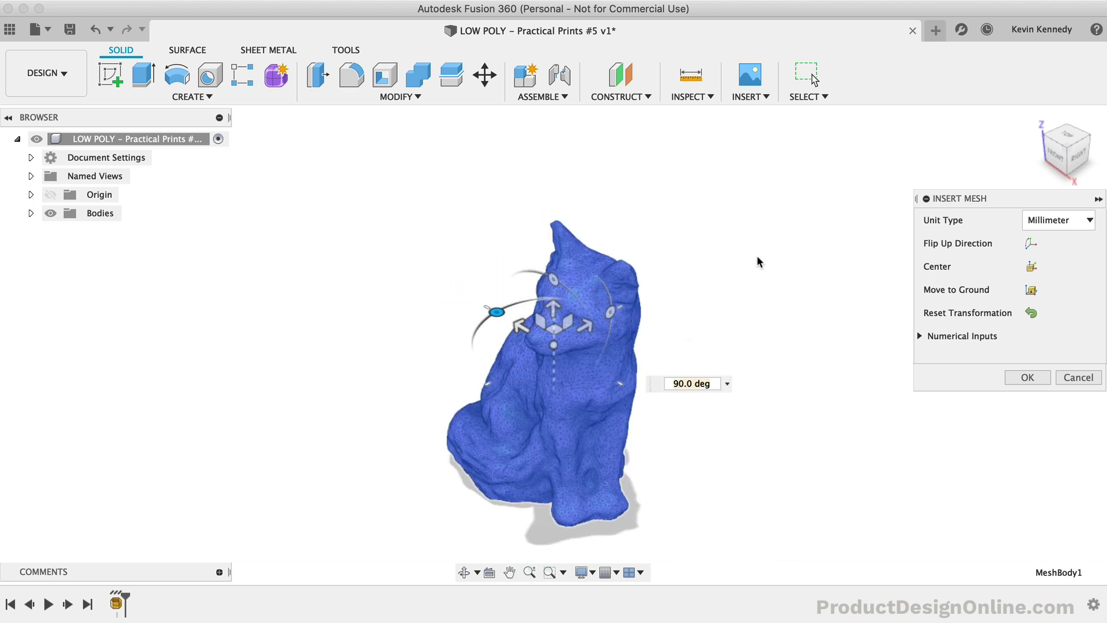
left_click(1027, 377)
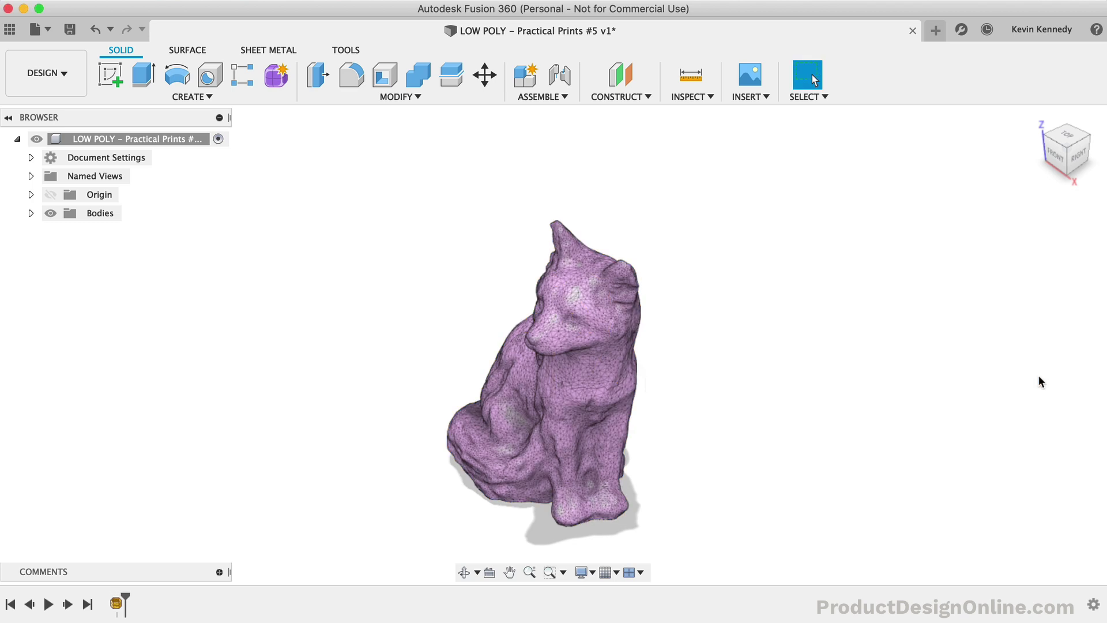
Turn off design history capture on the root component and confirm removing the timeline
left_click(32, 213)
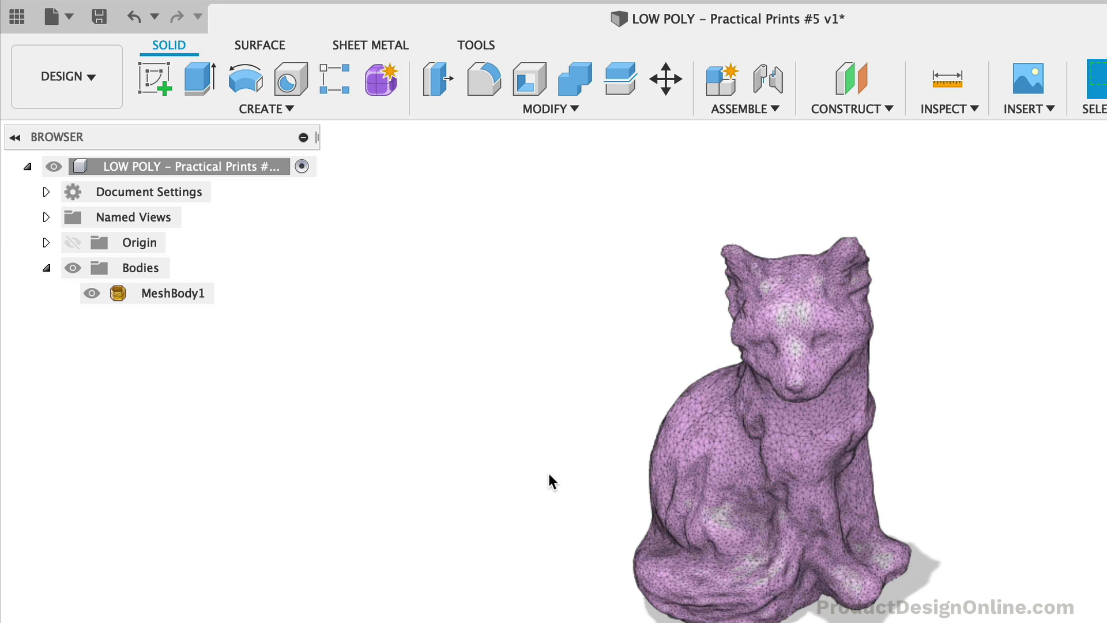
right_click(252, 172)
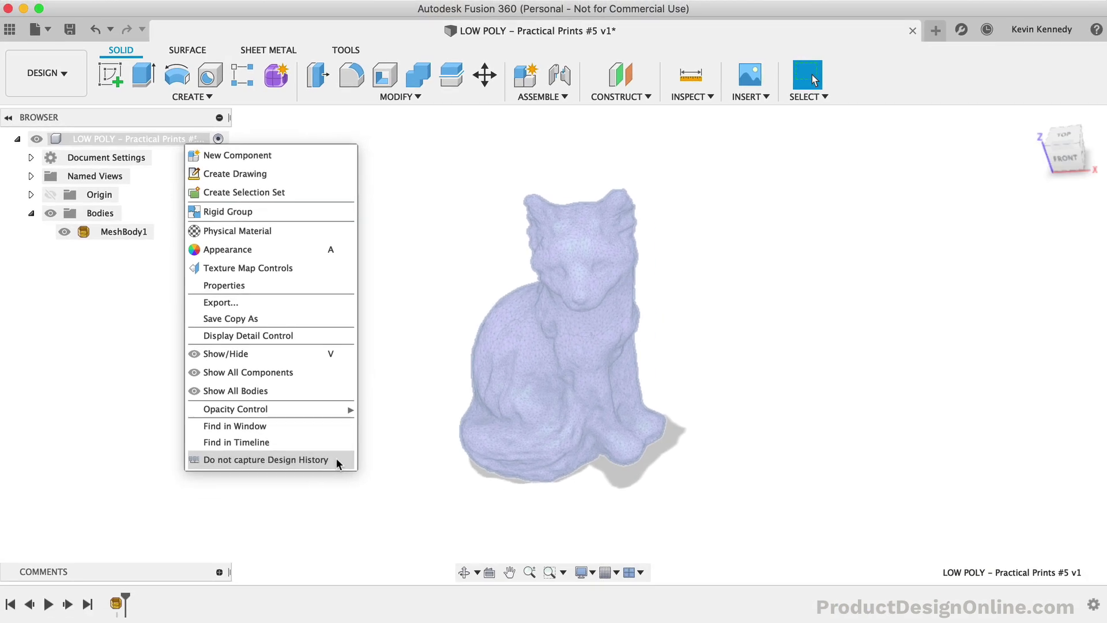
left_click(265, 459)
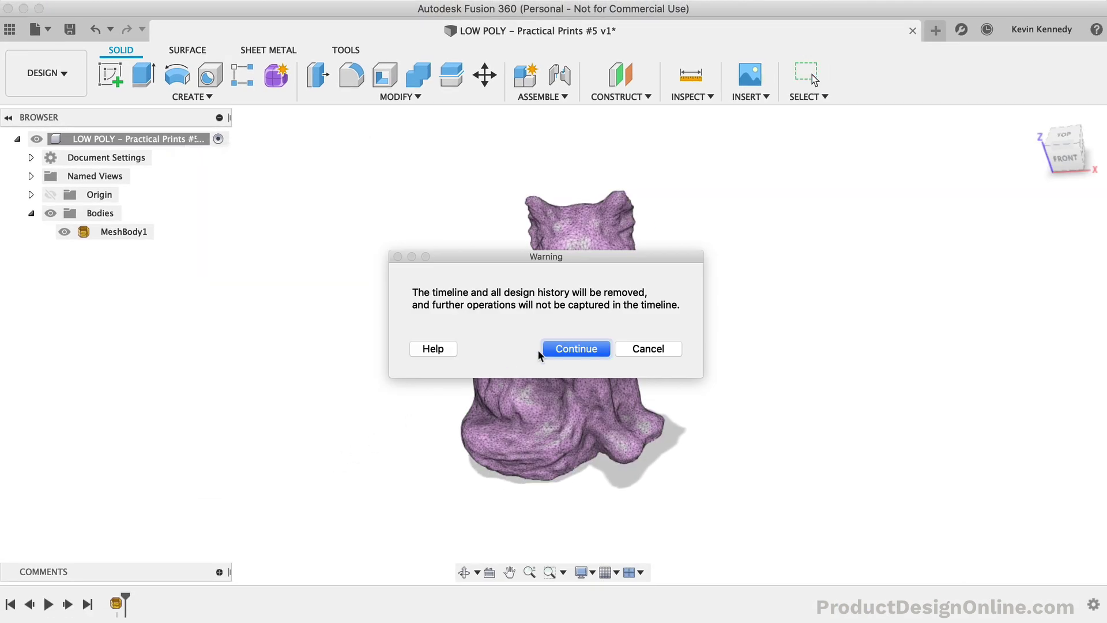
left_click(576, 348)
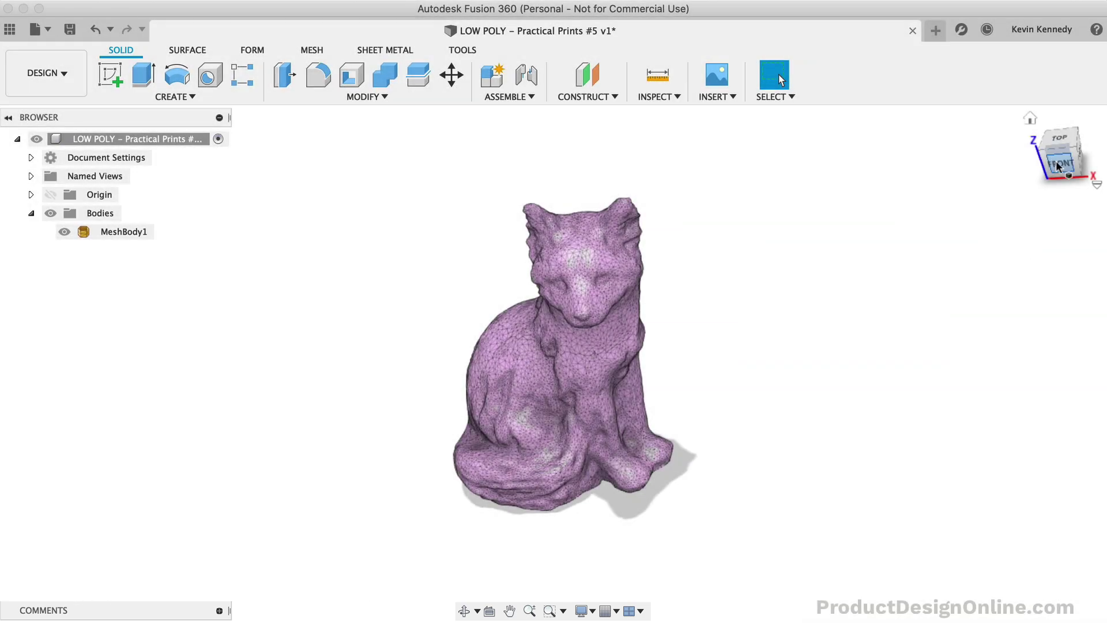
View the fox from the FRONT and look at BRep to Mesh on the MESH tab without applying it
left_click(1059, 166)
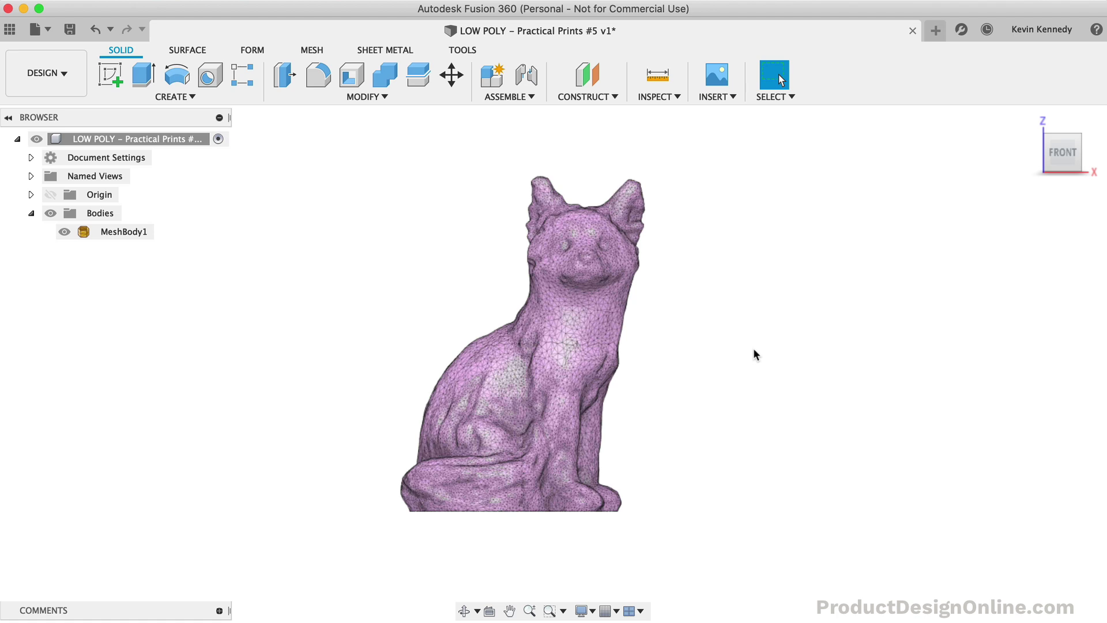
left_click(251, 50)
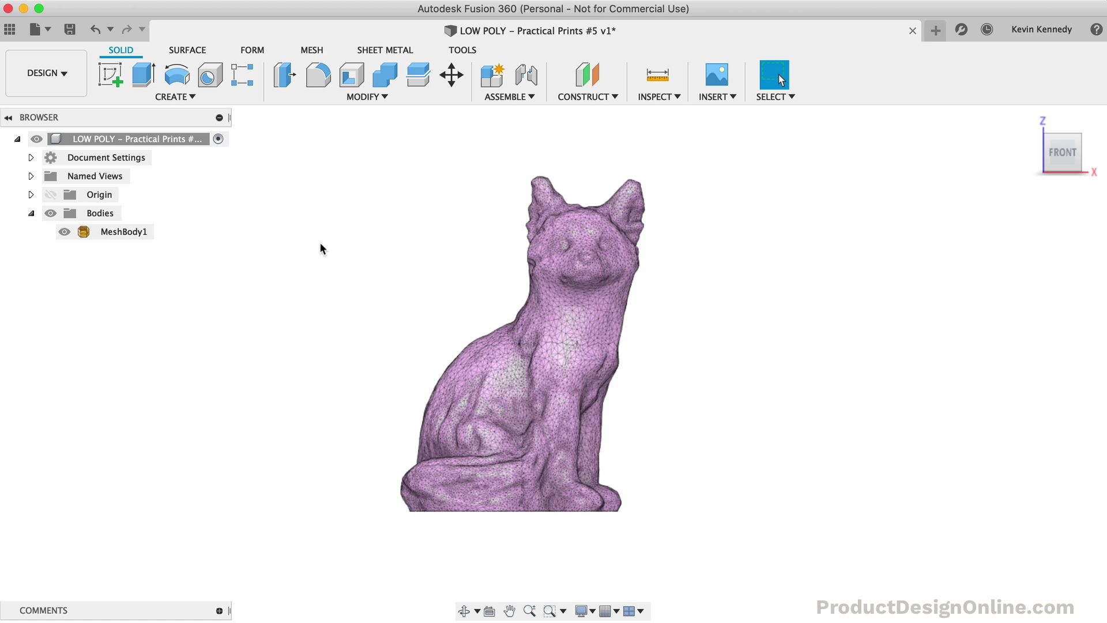
left_click(312, 51)
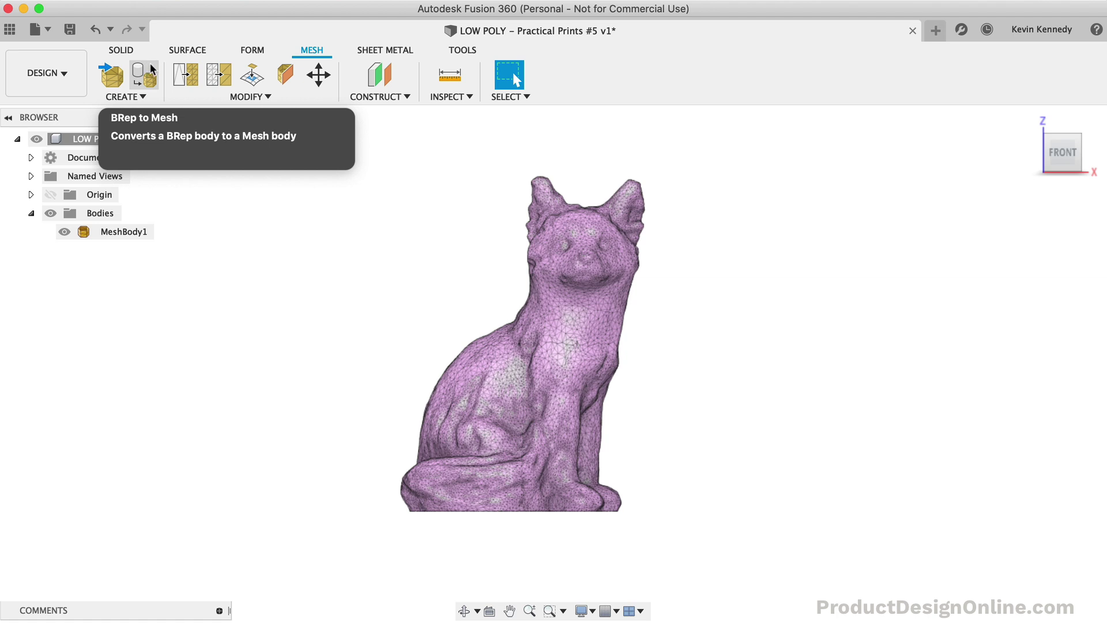
left_click(152, 70)
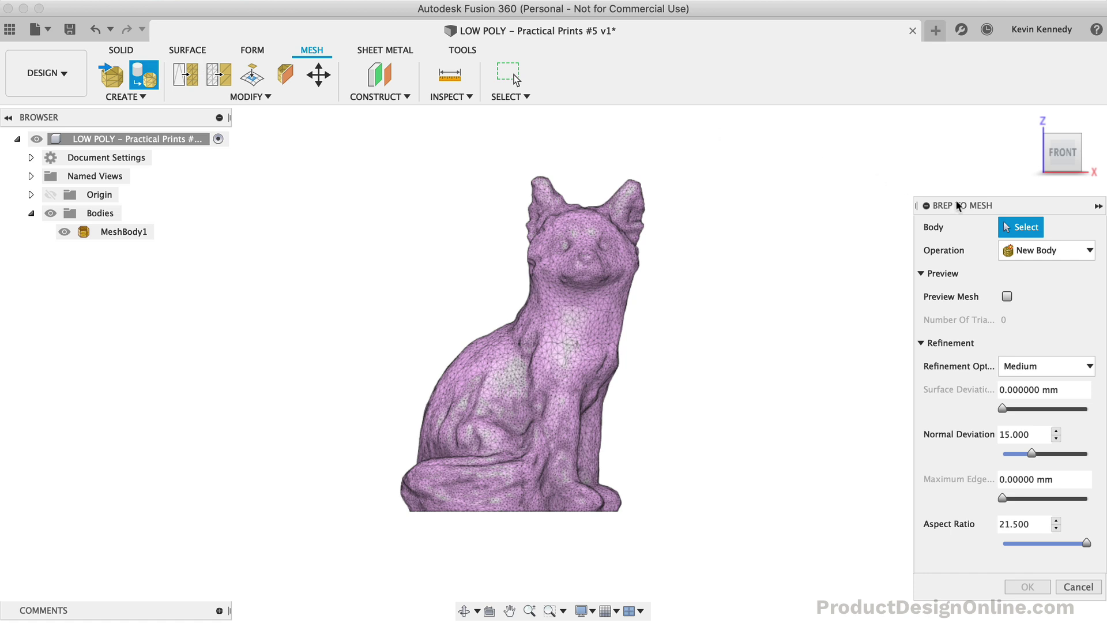
left_click_drag(957, 205, 820, 150)
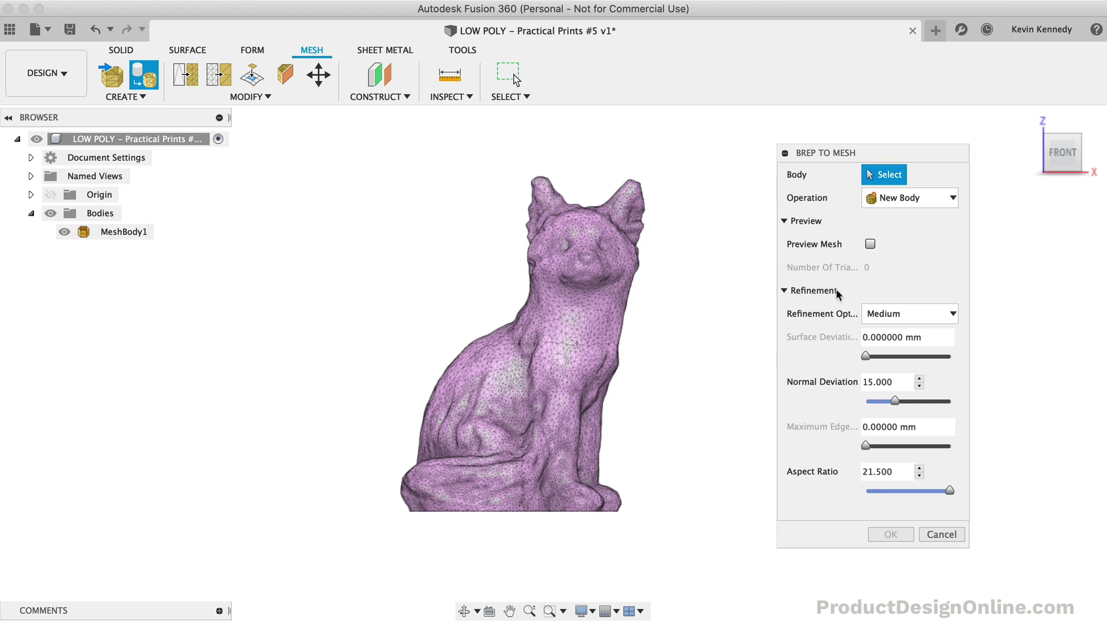
left_click(948, 536)
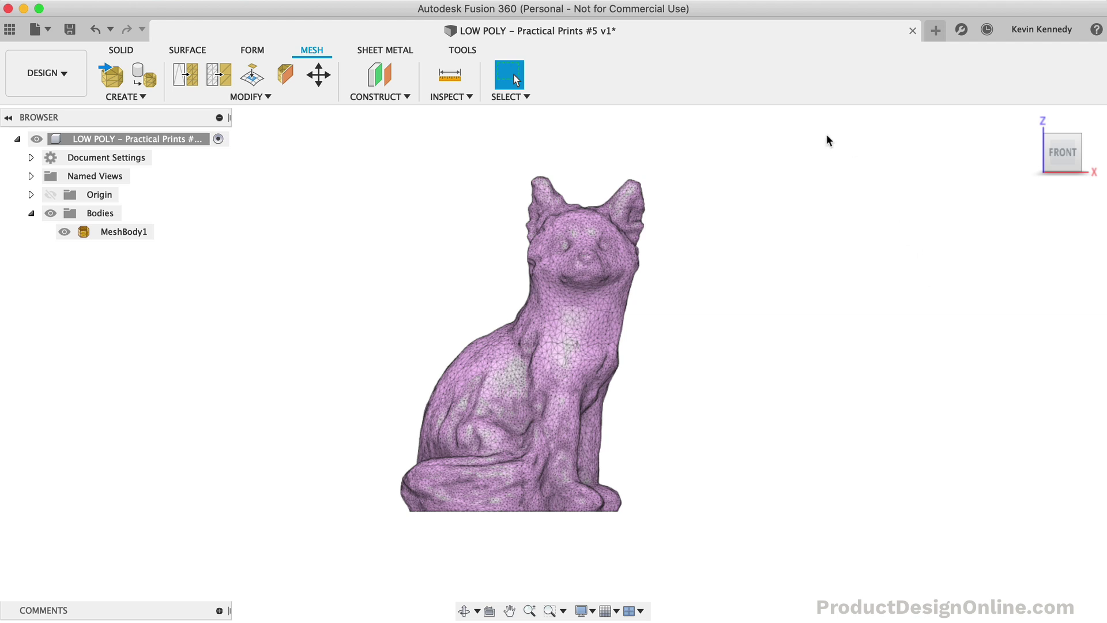
Start a Reduce on MeshBody1 with a Face Count target and Preview turned on
left_click(213, 78)
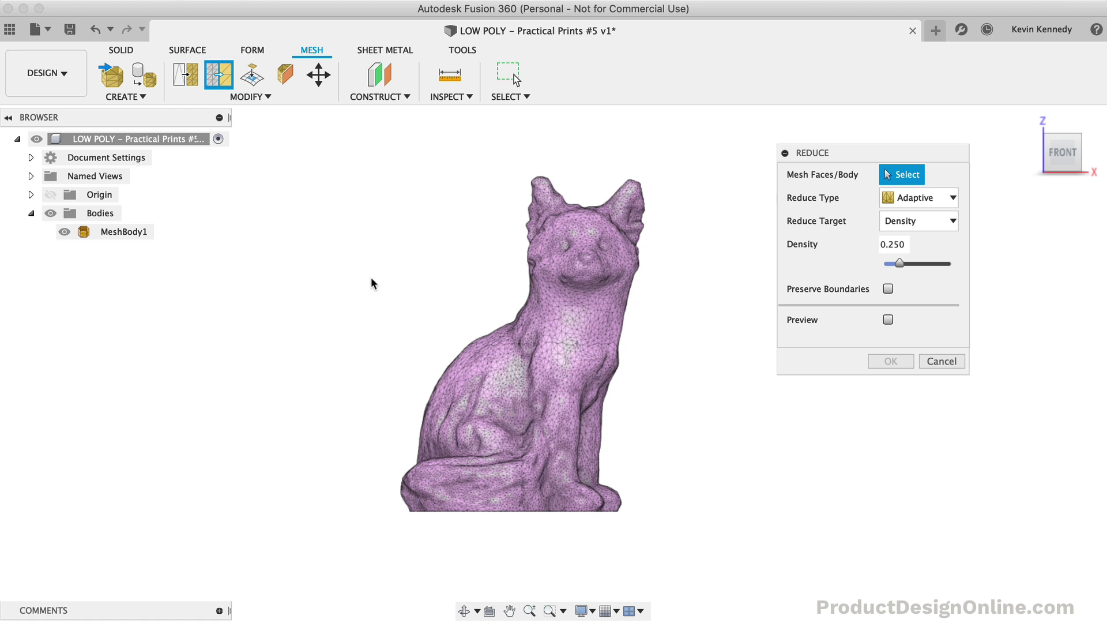
left_click(106, 231)
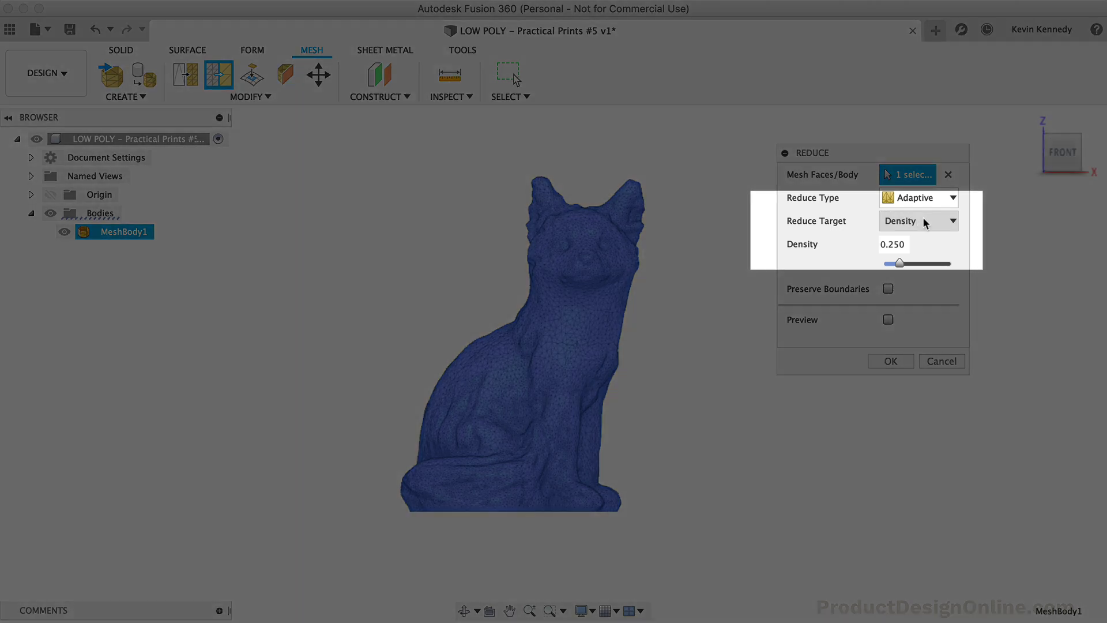
left_click(928, 221)
left_click(934, 256)
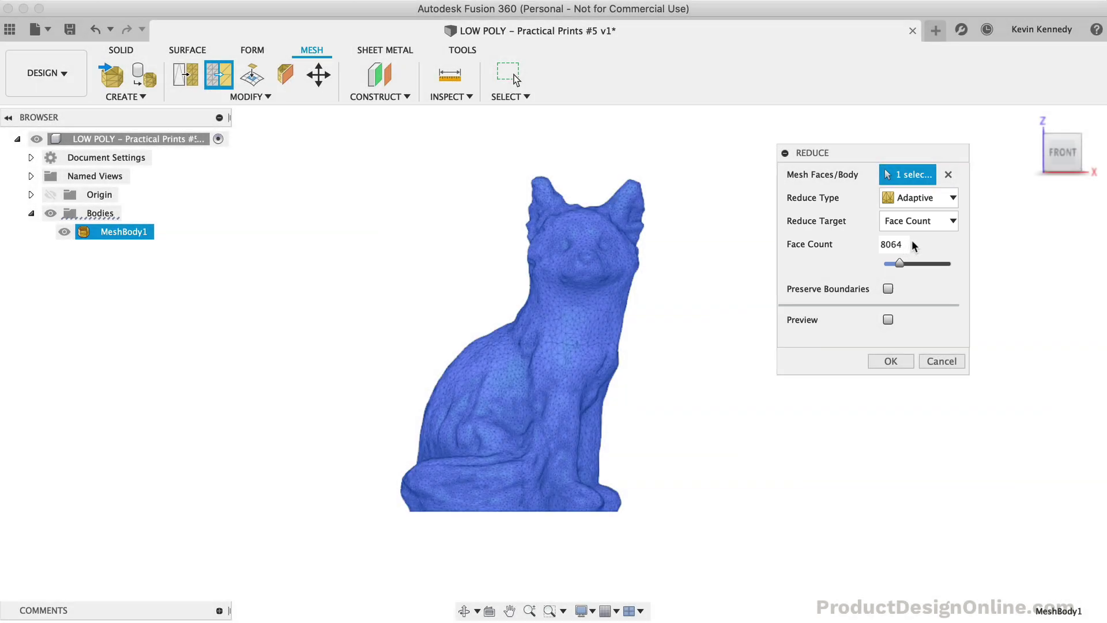
left_click(832, 269)
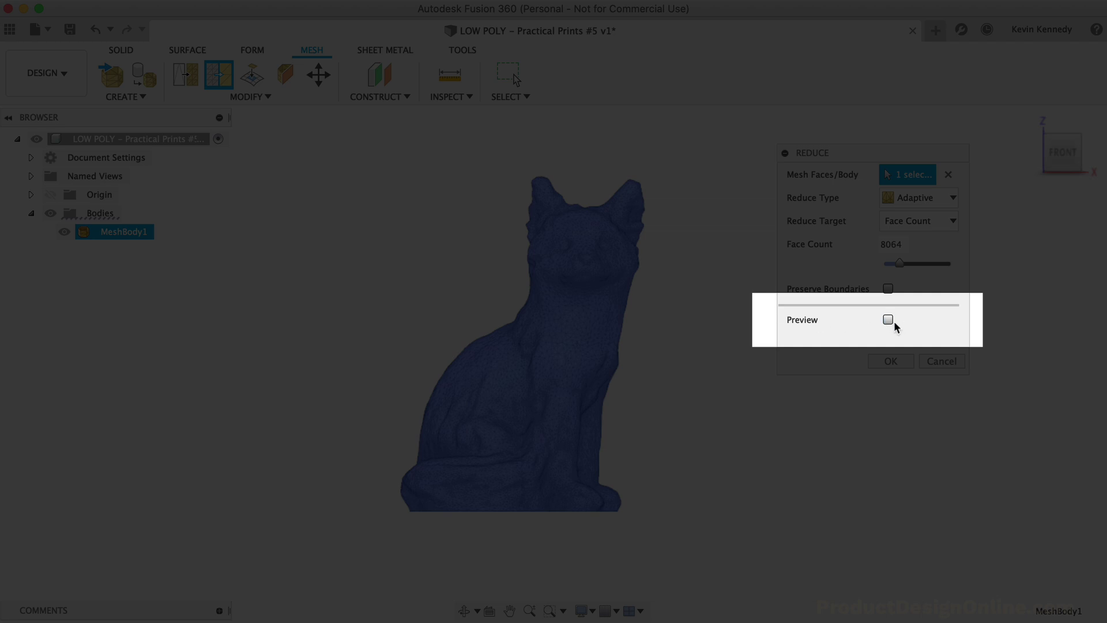
left_click(888, 320)
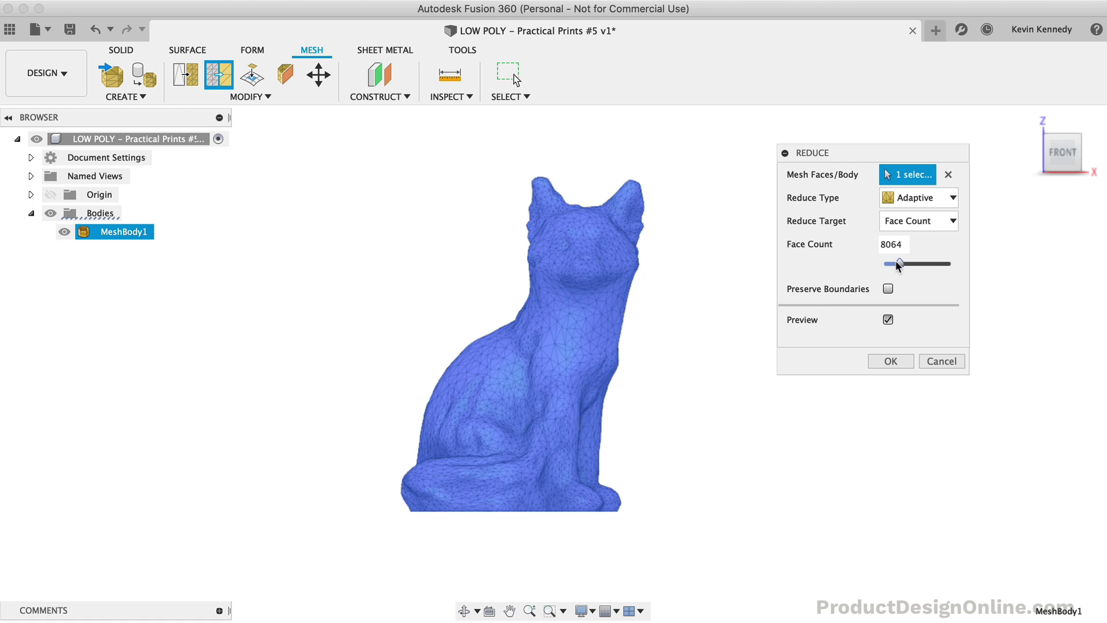
Set the Reduce face count to 600 and inspect the coarse low-poly preview
left_click(892, 244)
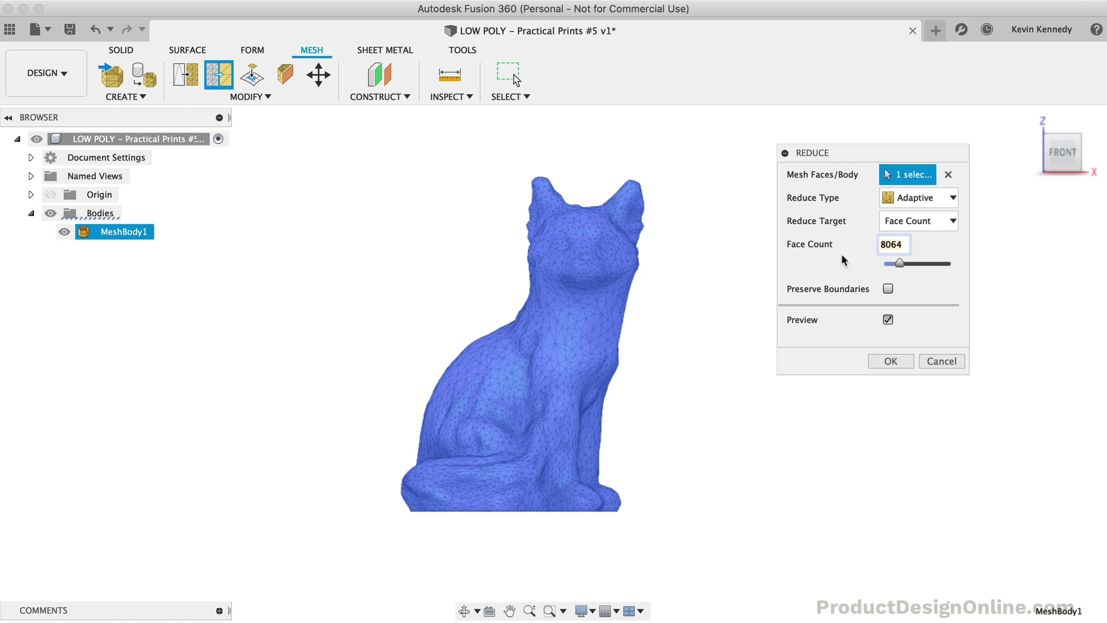
type("6000")
key("BackSpace")
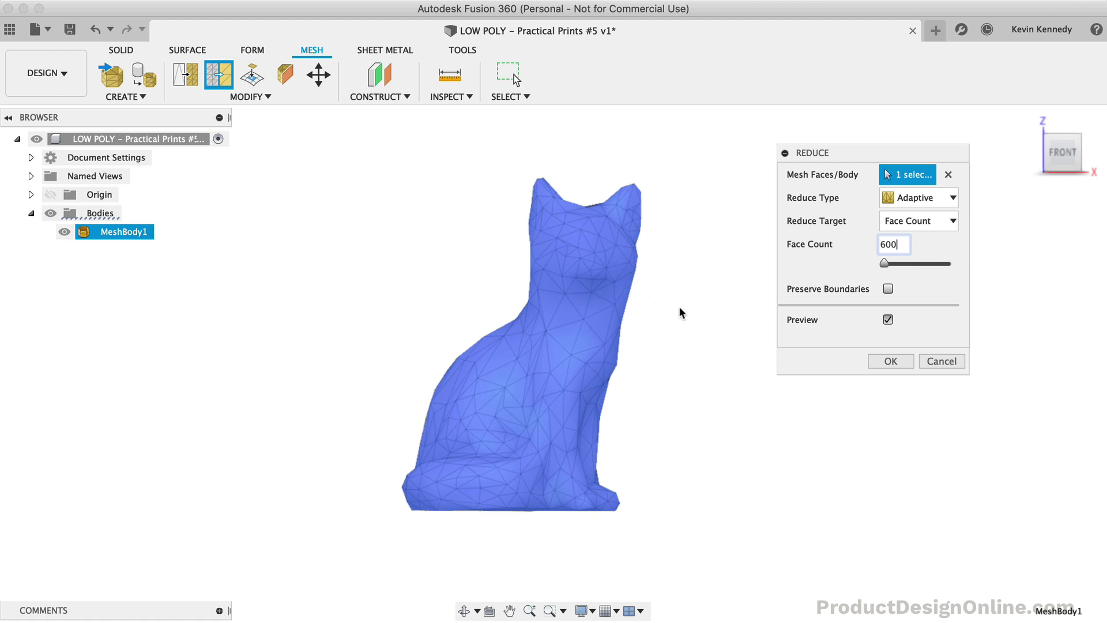
scroll(679, 307, "up", 3)
scroll(679, 306, "left", 5, "shift")
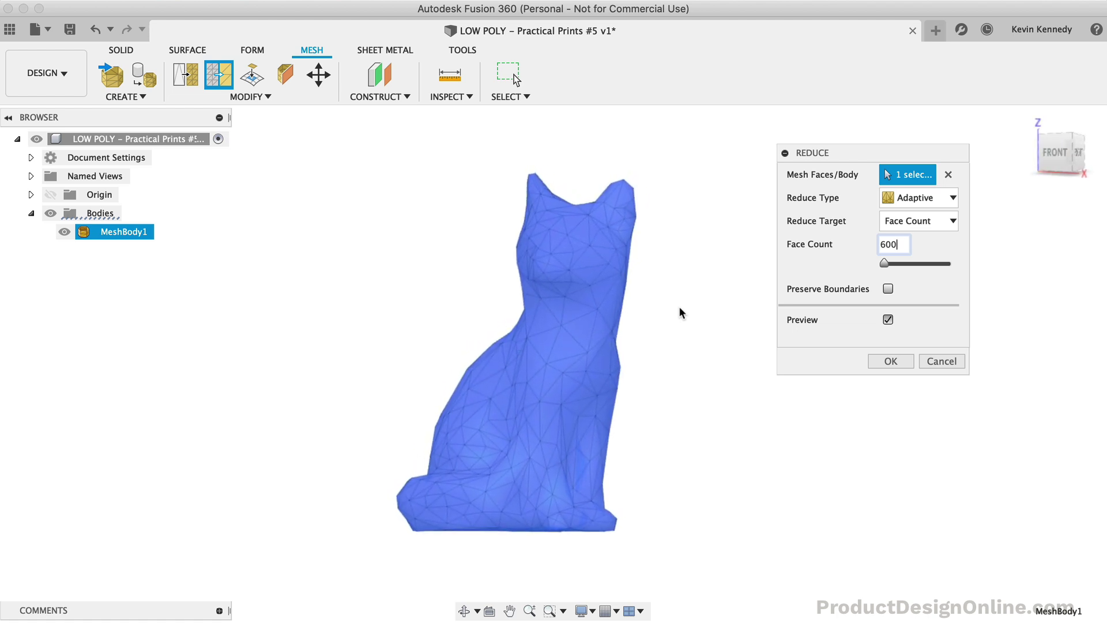
scroll(679, 306, "left", 2, "shift")
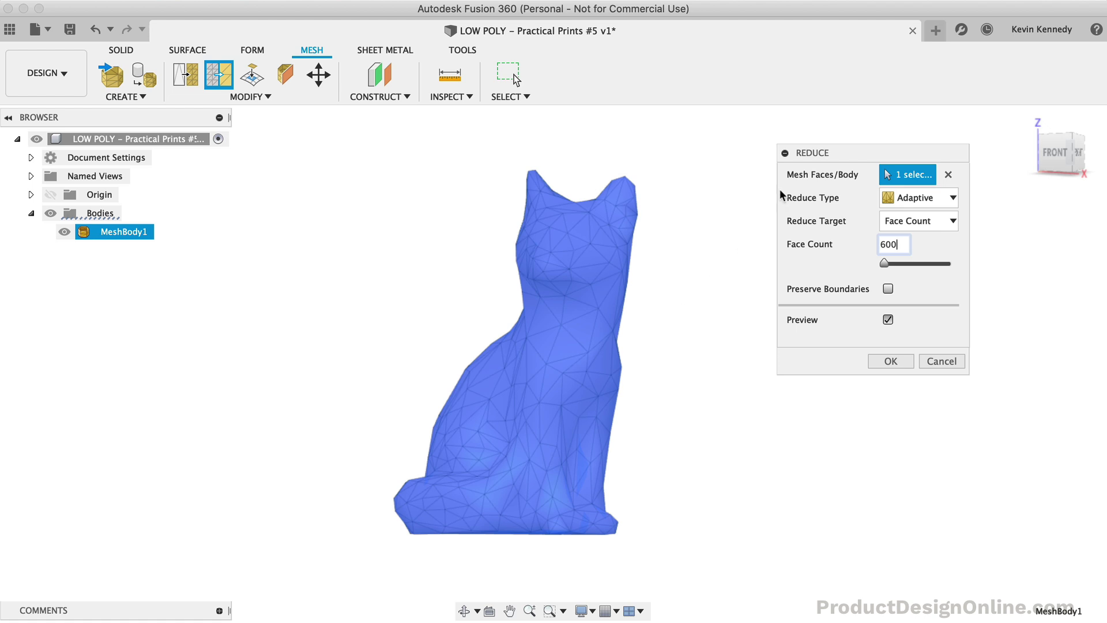
left_click(940, 197)
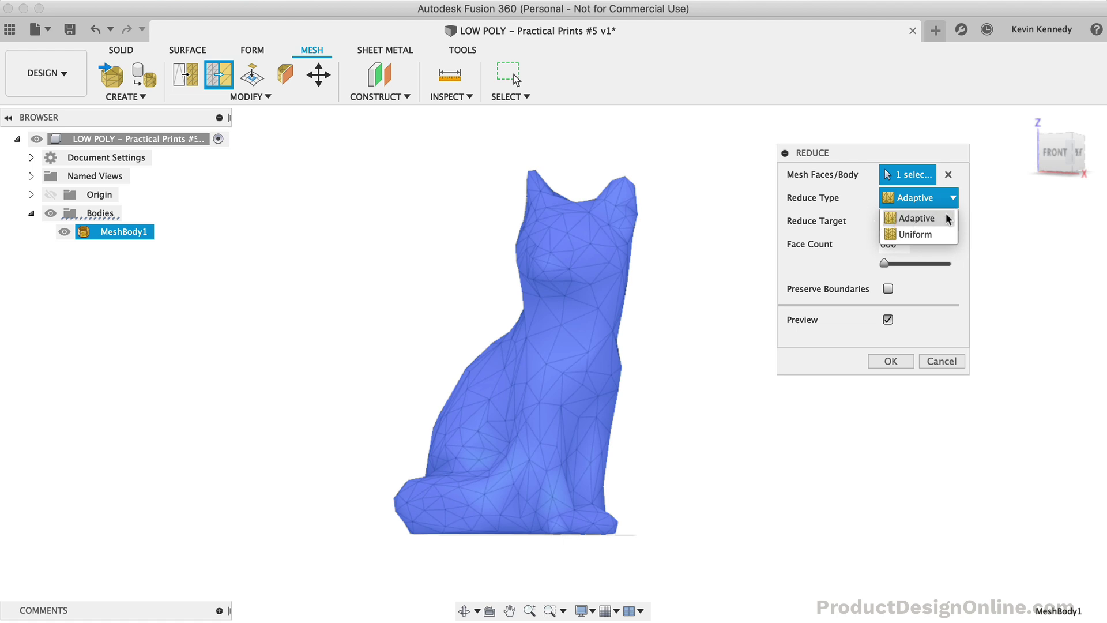
Switch the Reduce type to Uniform and check the preview from the front
left_click(851, 238)
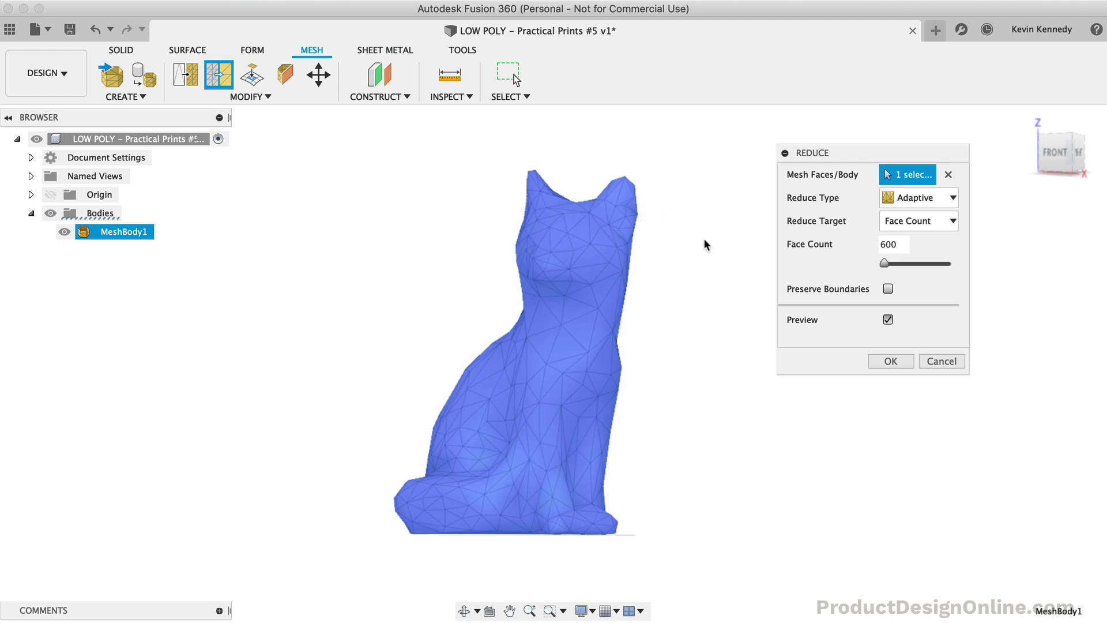
left_click(922, 198)
left_click(917, 236)
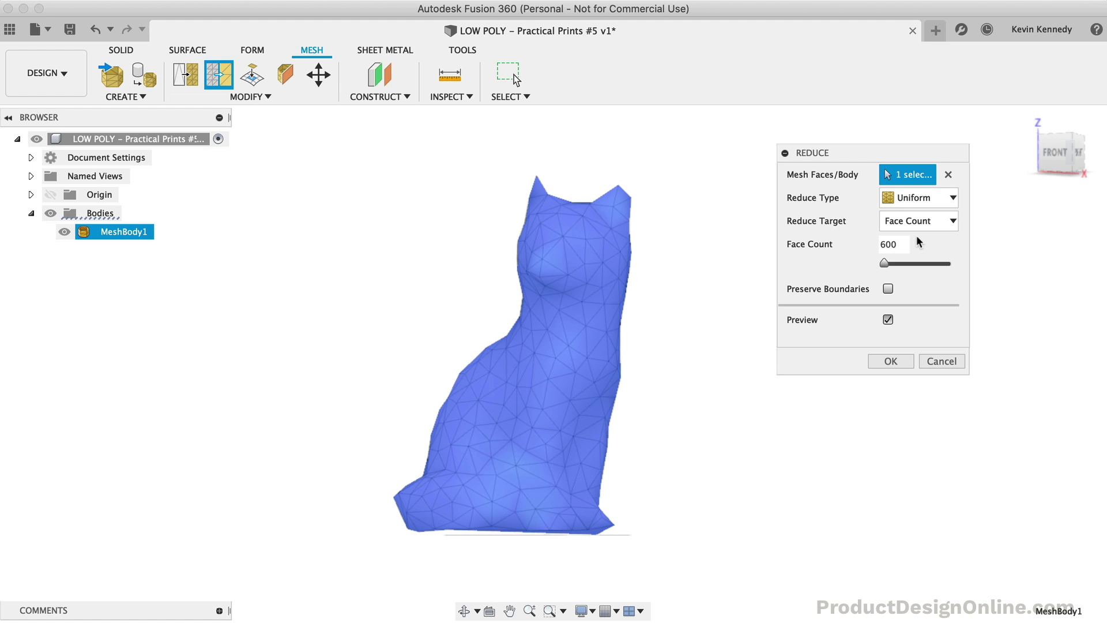
left_click(1050, 159)
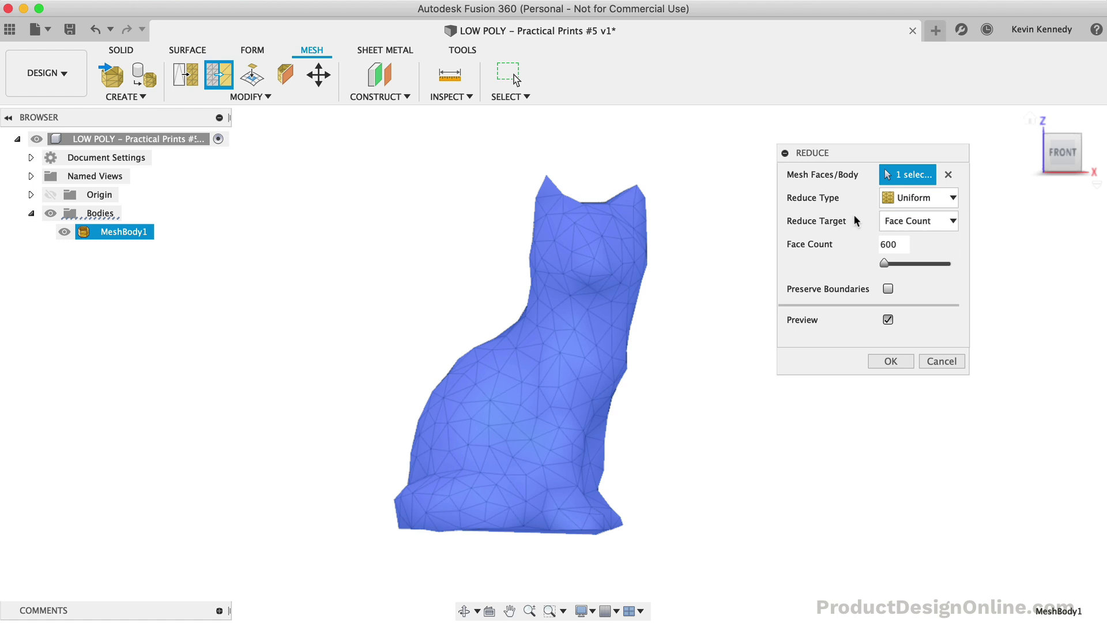
left_click(941, 197)
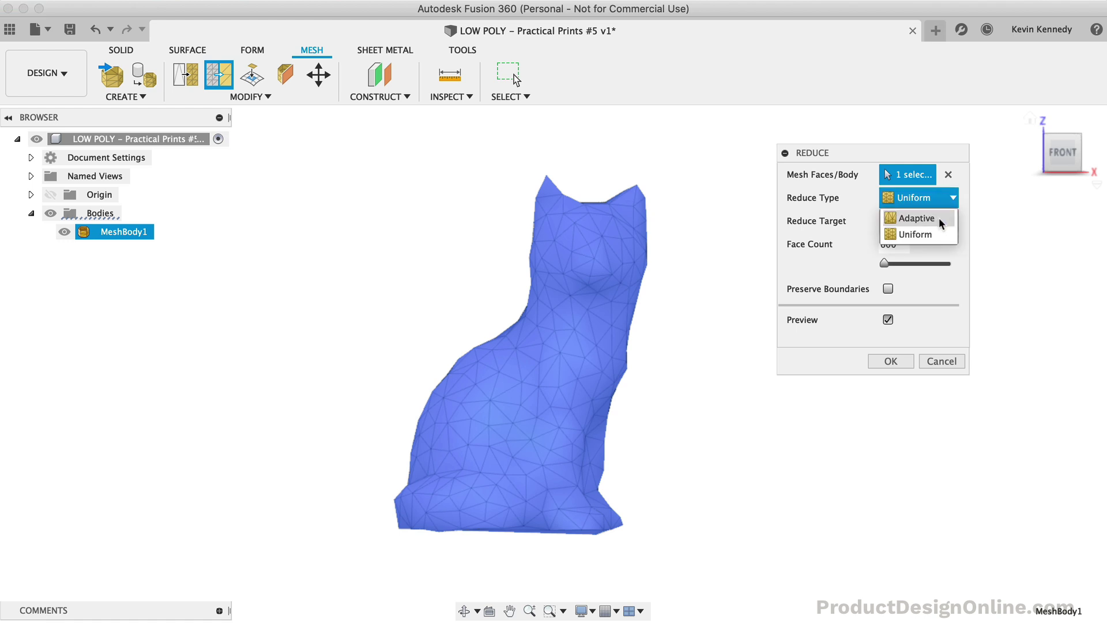
Apply an Adaptive reduction of MeshBody1 to a 600-face target
left_click(940, 219)
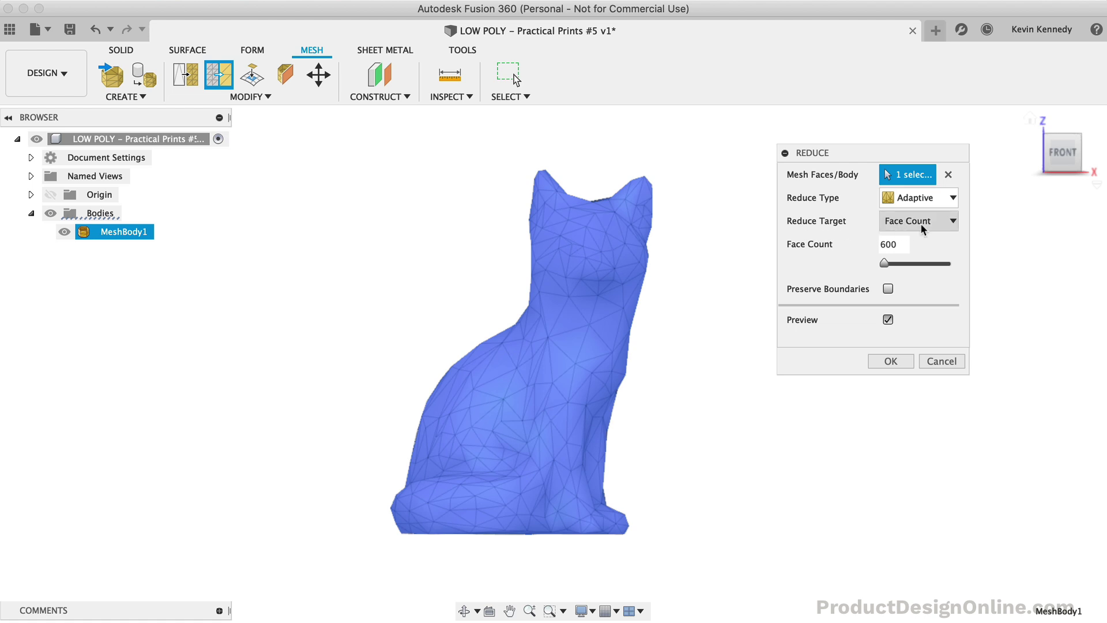
left_click(940, 226)
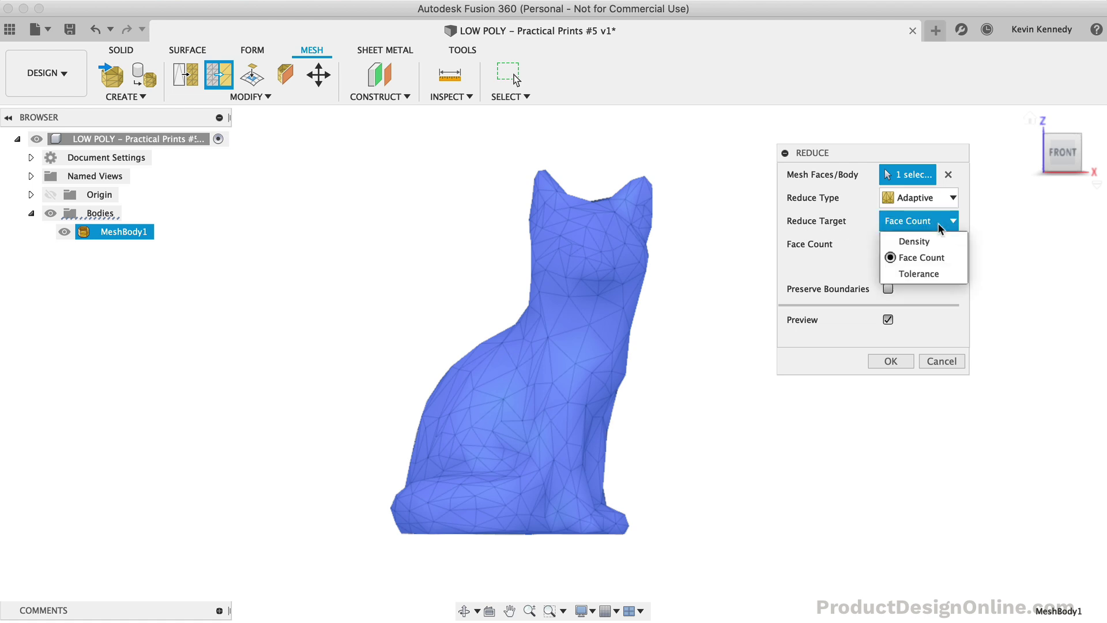
left_click(952, 261)
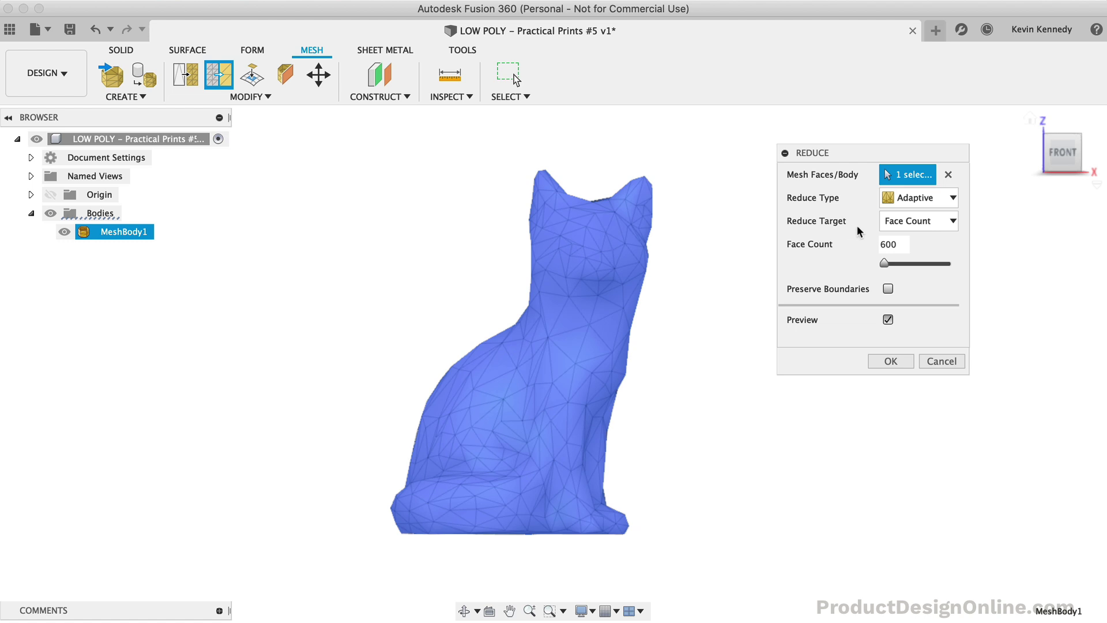
left_click(936, 220)
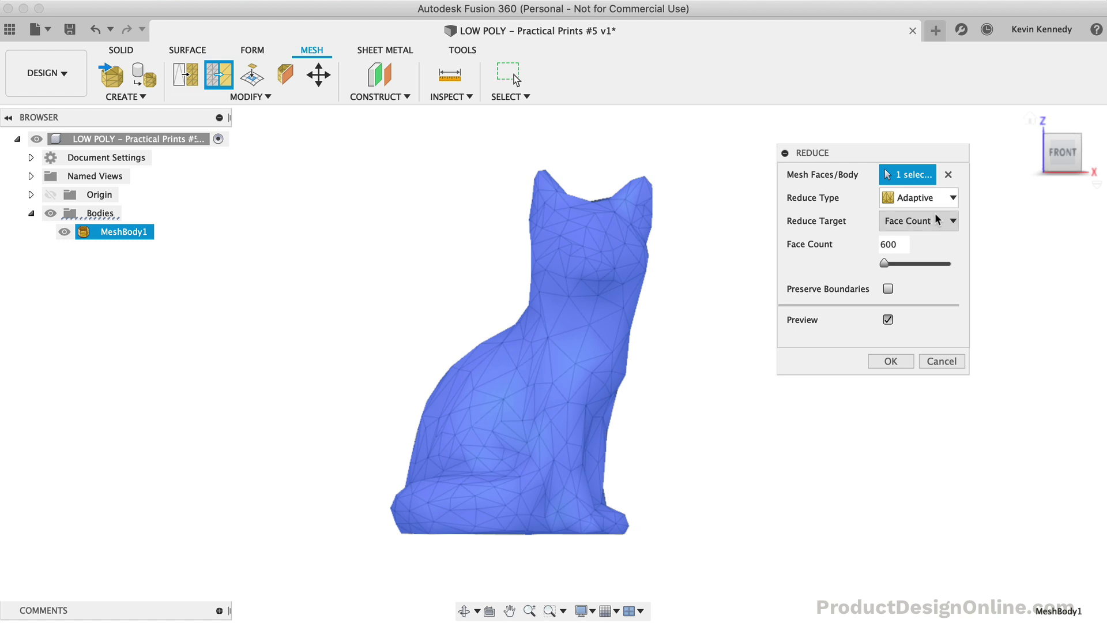
left_click(827, 242)
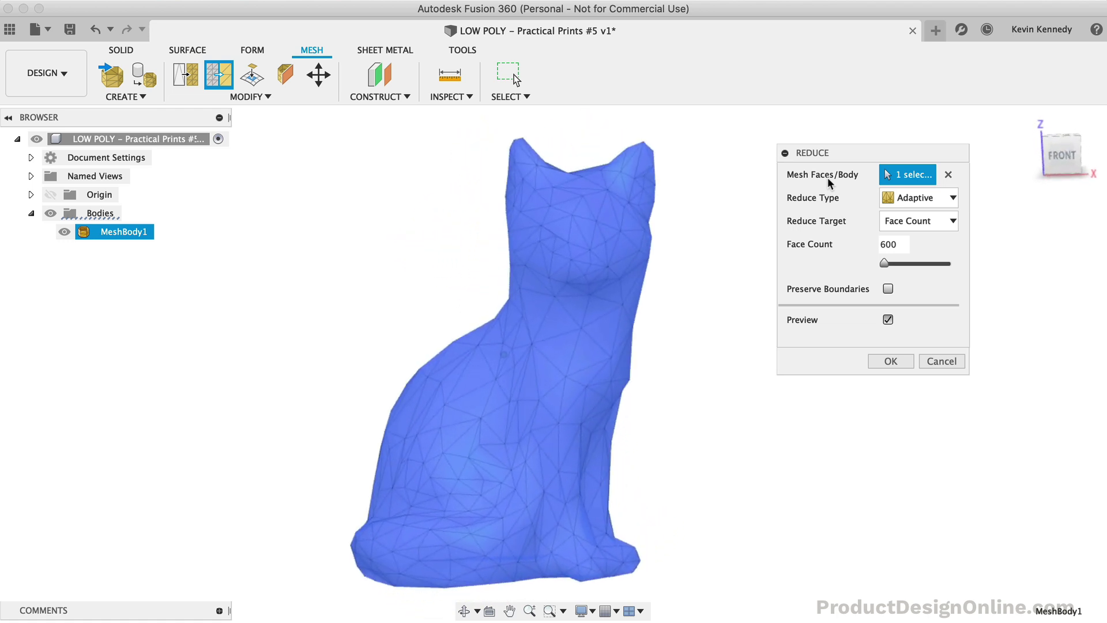
left_click(886, 361)
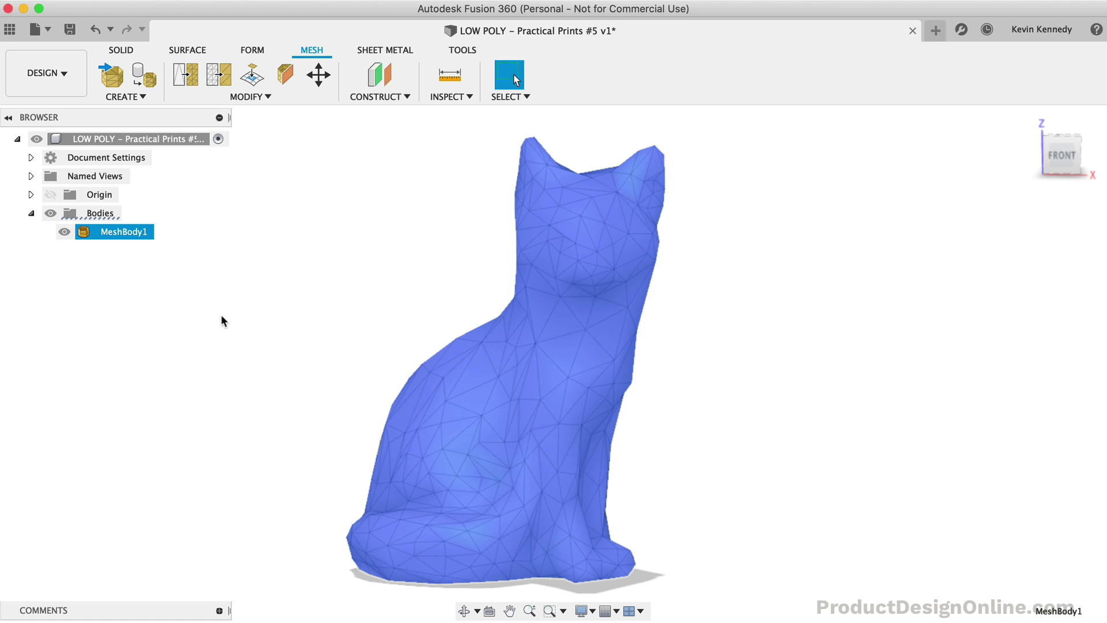
Deselect and look over the reduced fox mesh from several angles
left_click(258, 281)
scroll(258, 281, "left", 5, "shift")
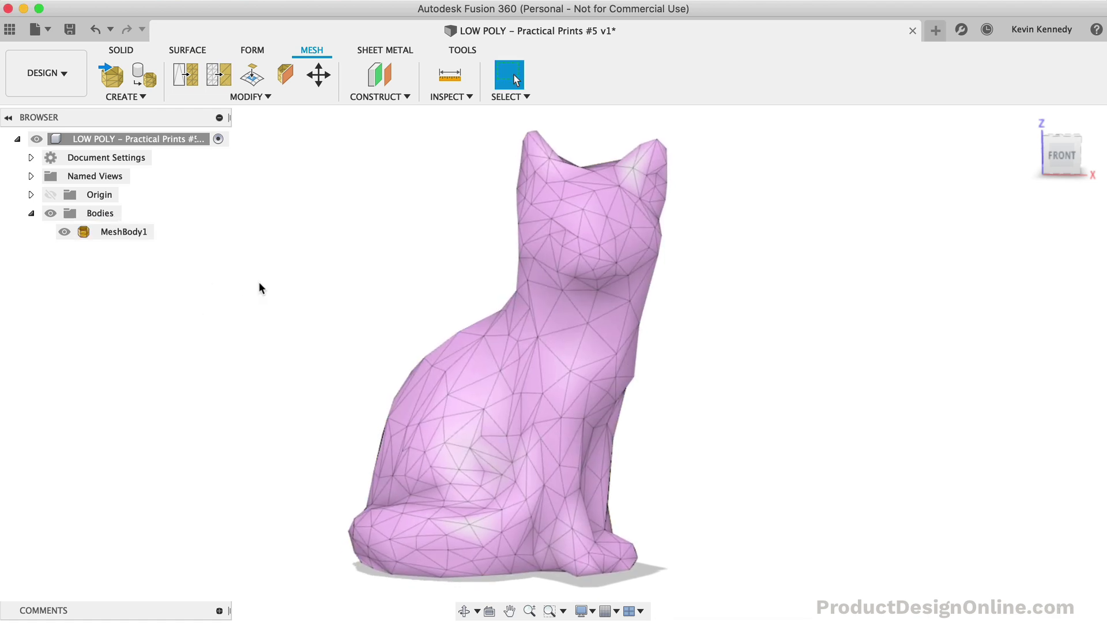
scroll(259, 282, "left", 10, "shift")
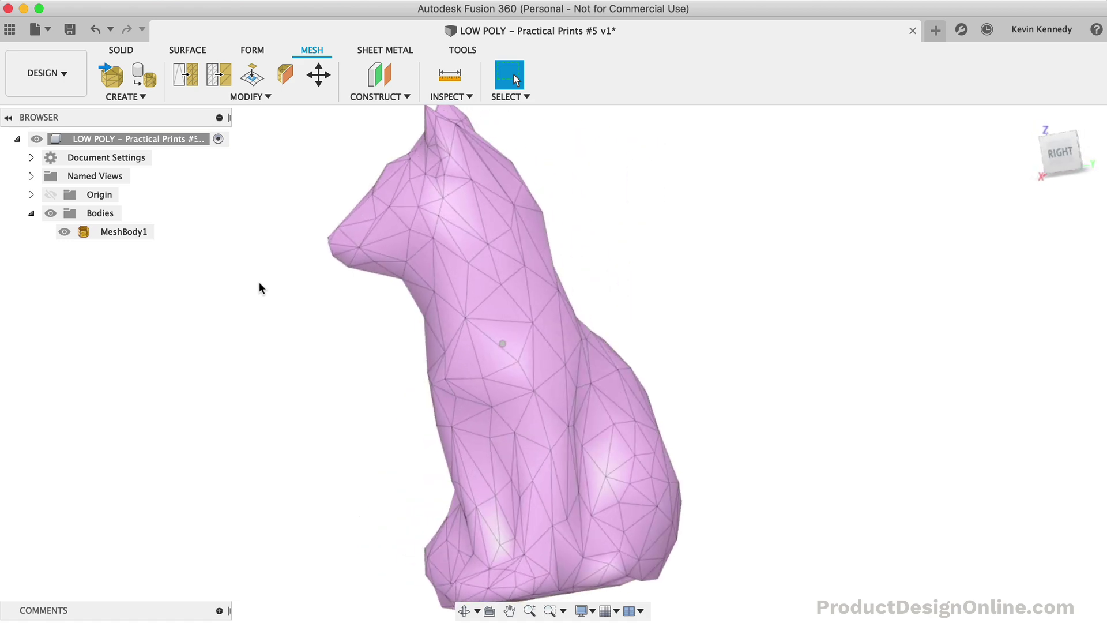
scroll(258, 281, "up", 5)
scroll(259, 282, "left", 10, "shift")
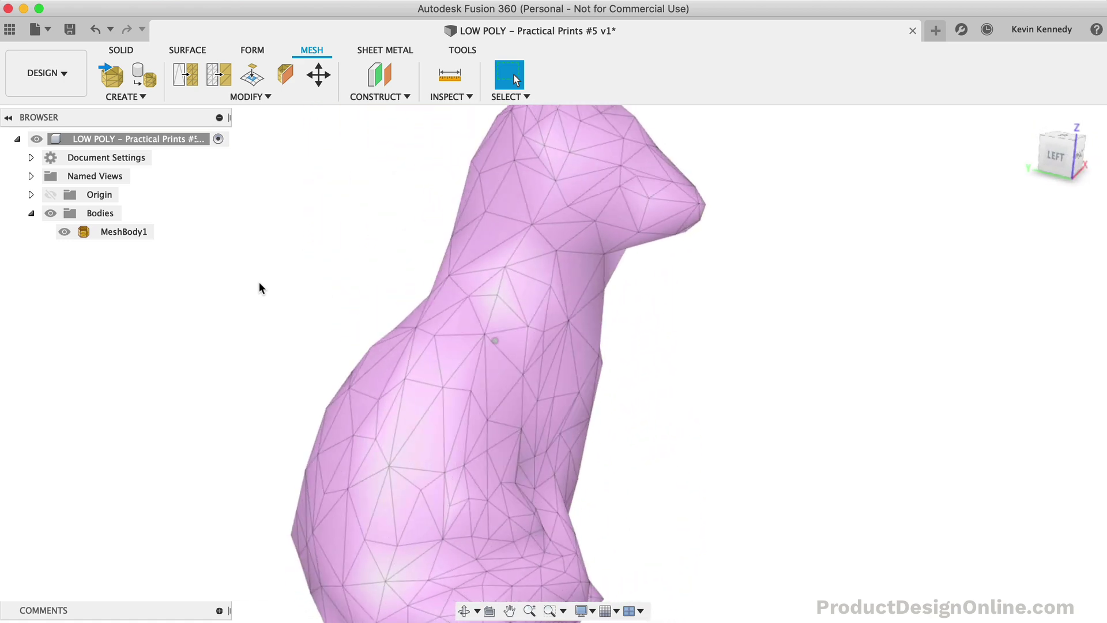
scroll(258, 282, "left", 3, "shift")
scroll(258, 282, "down", 3)
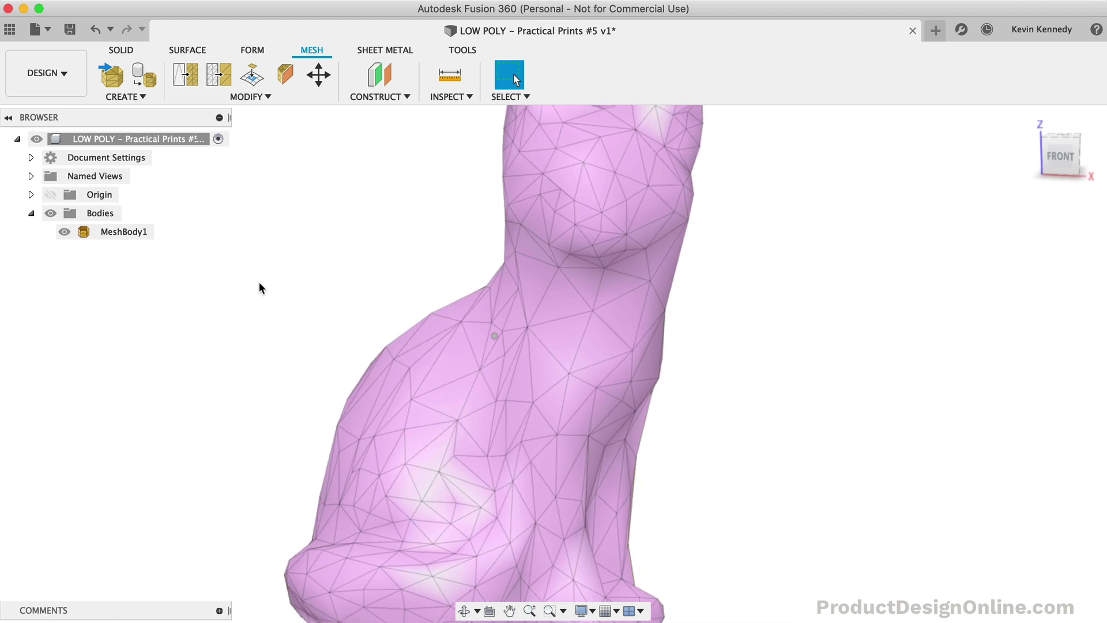
scroll(258, 282, "down", 5)
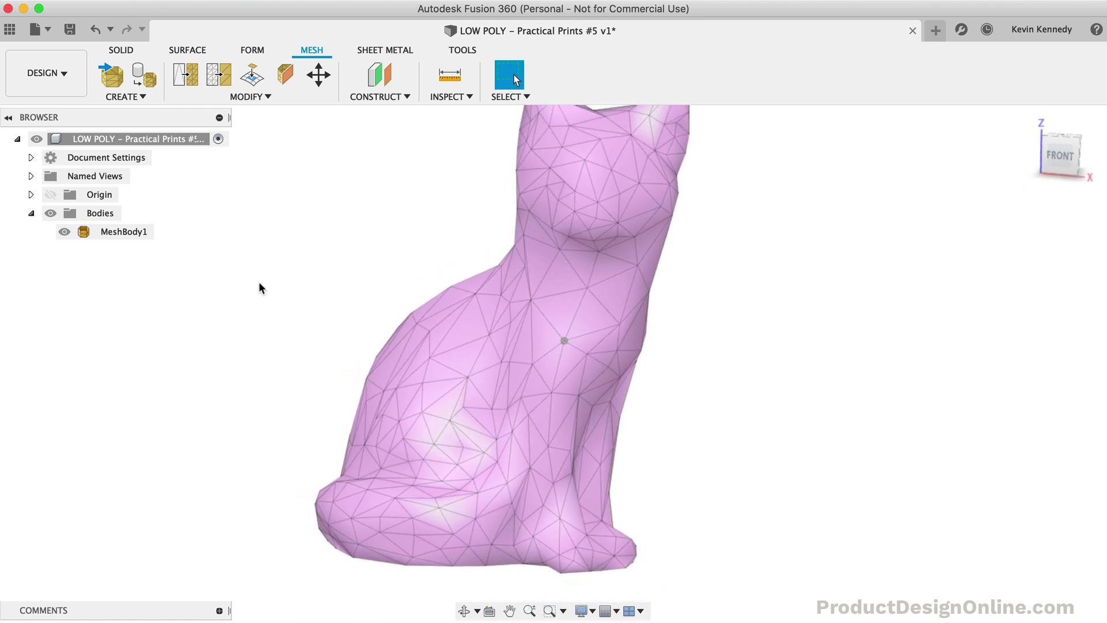
scroll(258, 282, "left", 3, "shift")
scroll(258, 282, "down", 1)
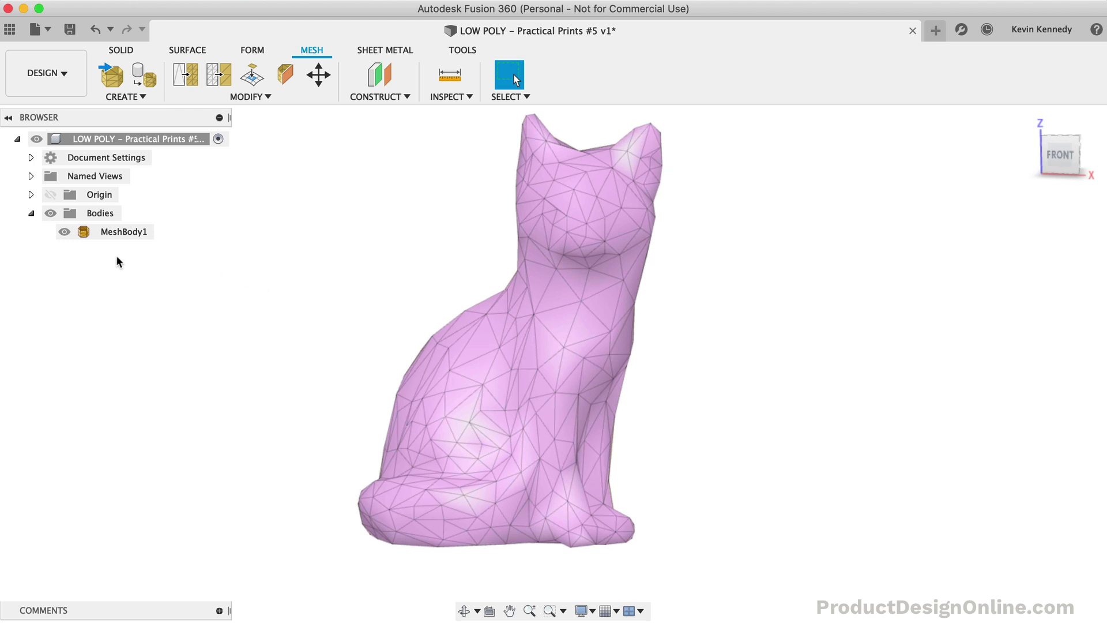
Display MeshBody1 as Flat Shaded and clear the selection
right_click(118, 233)
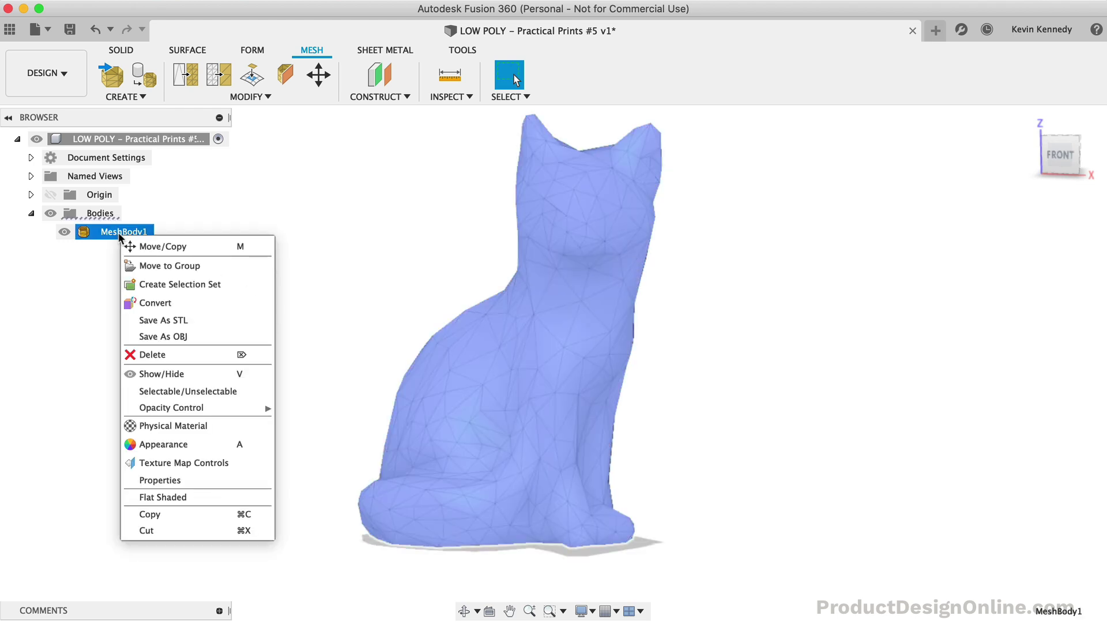
left_click(230, 497)
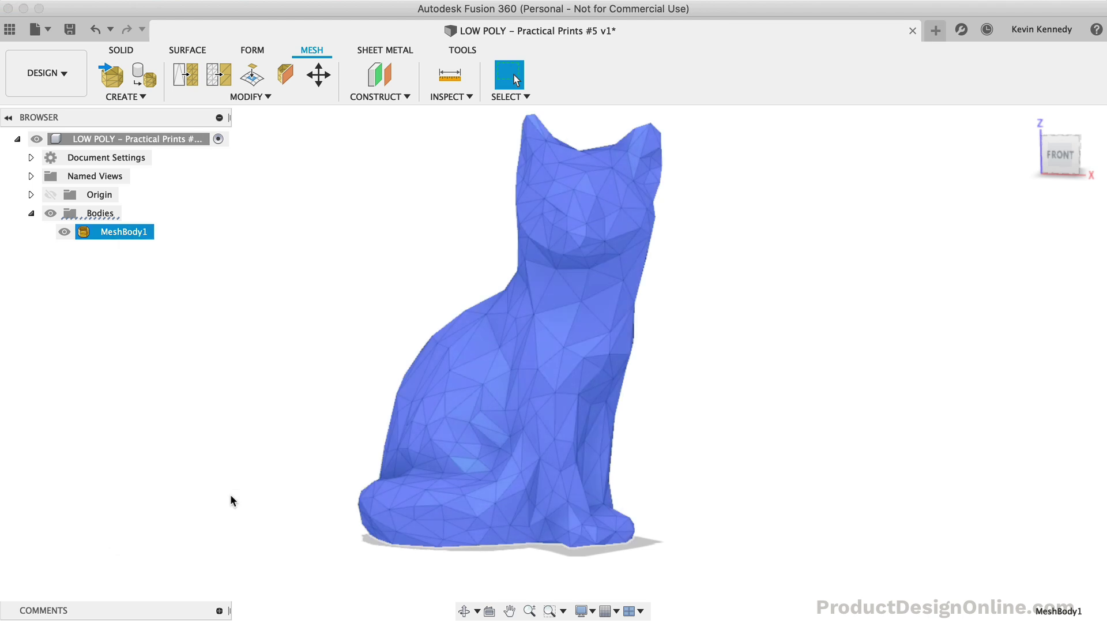
left_click(281, 393)
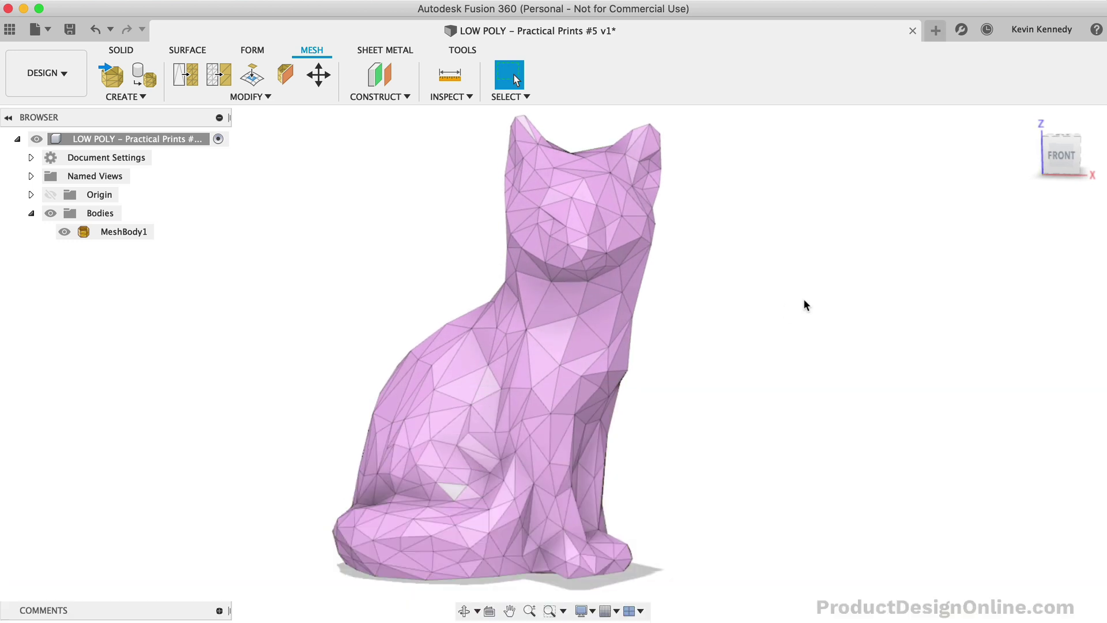
Set the mesh Default Shading preference to Flat Shaded
left_click(1025, 31)
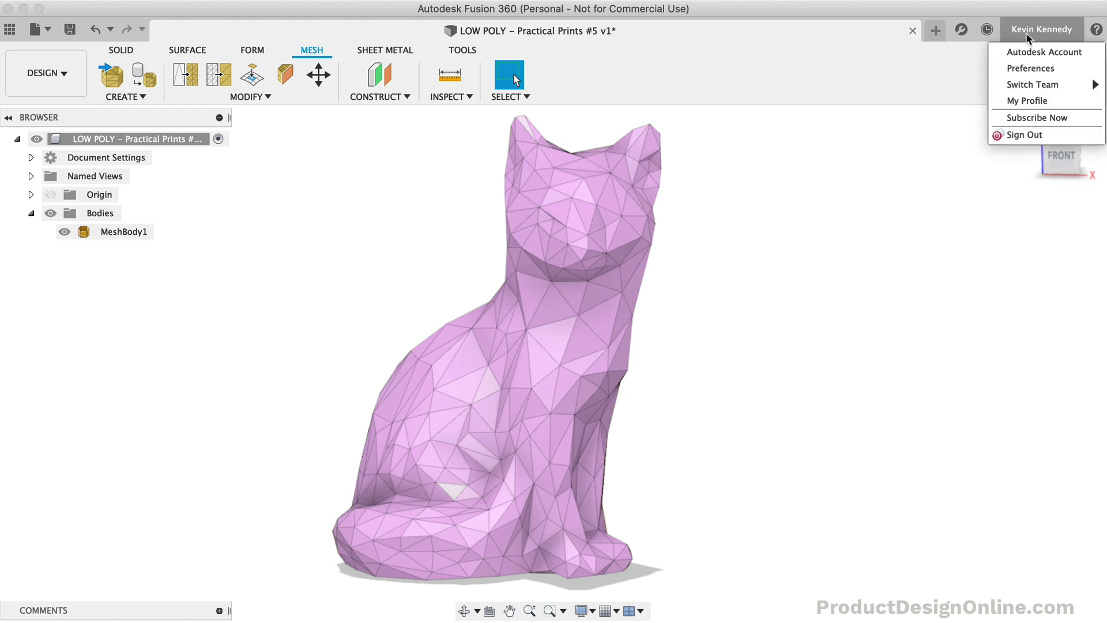
left_click(1030, 69)
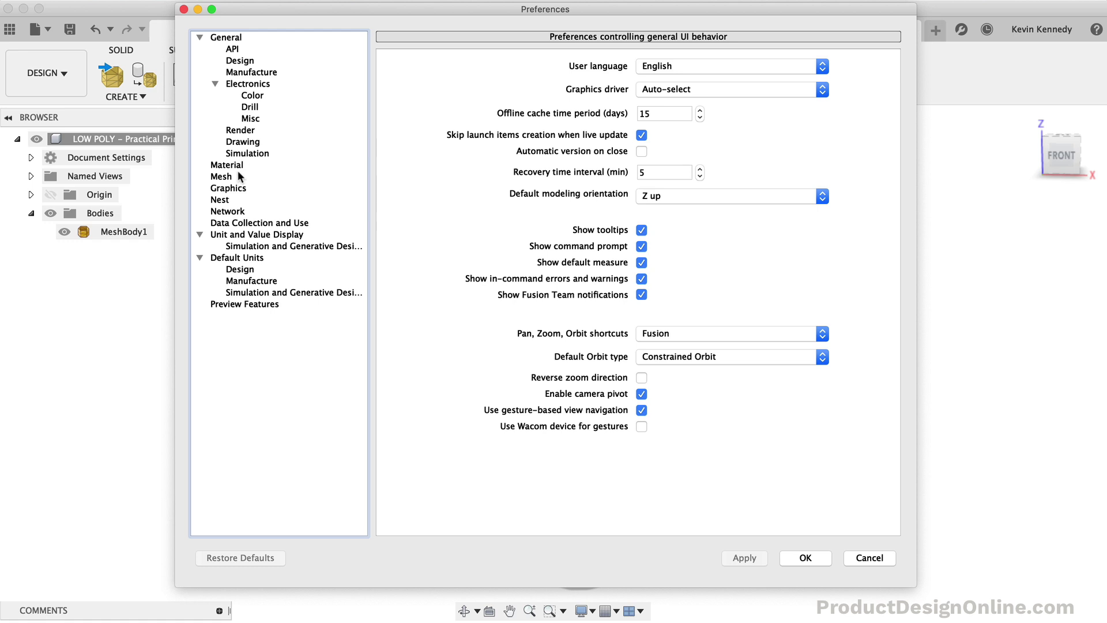
left_click(238, 177)
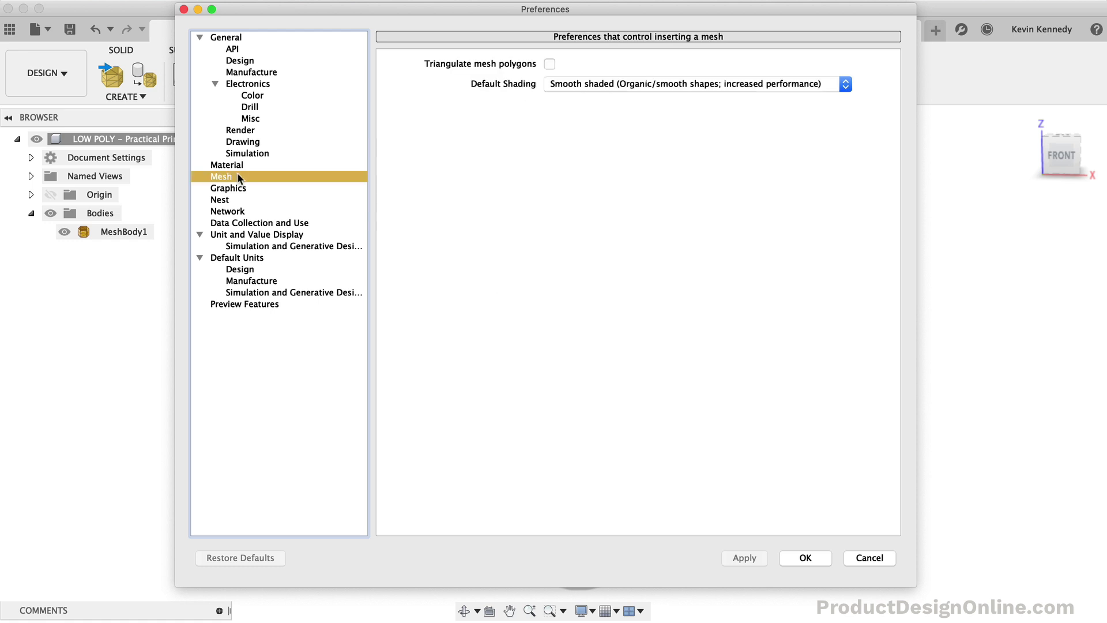
left_click(587, 89)
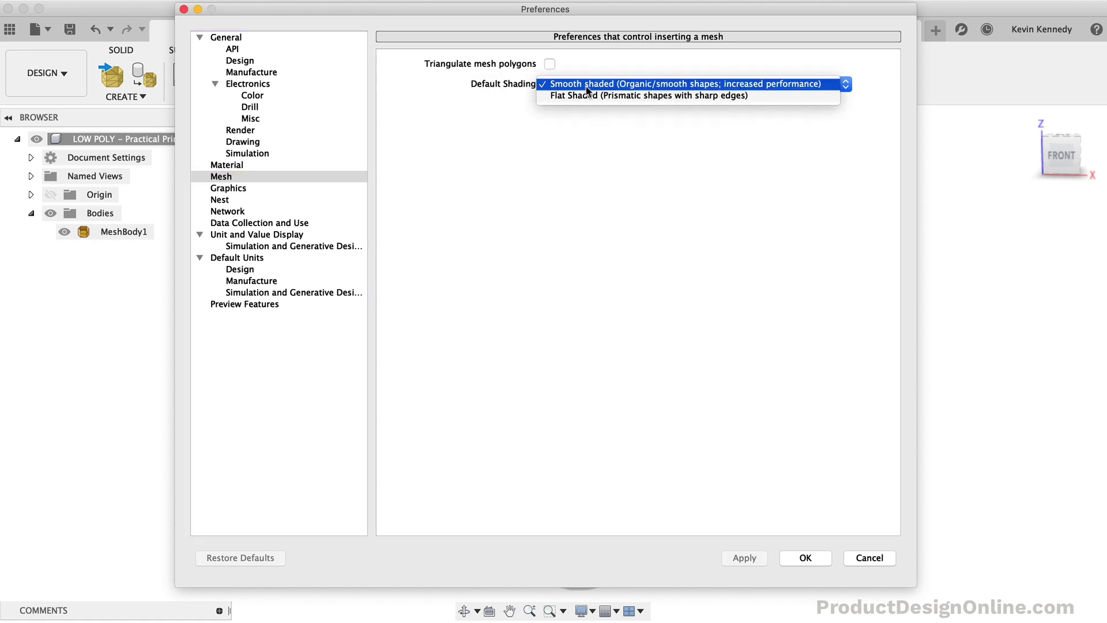
left_click(761, 96)
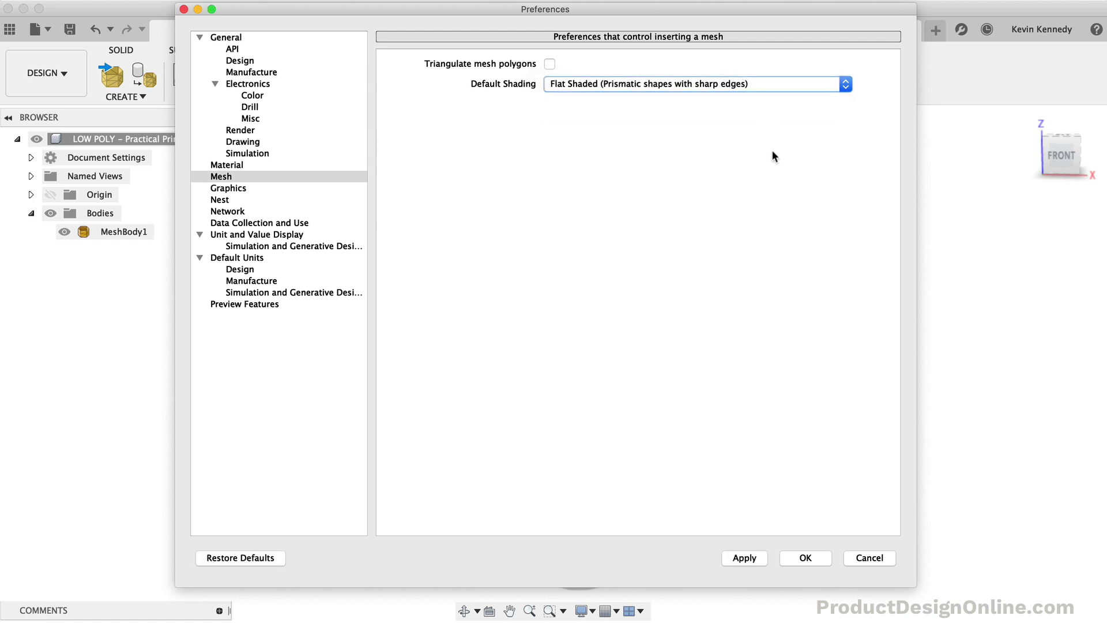
left_click(883, 559)
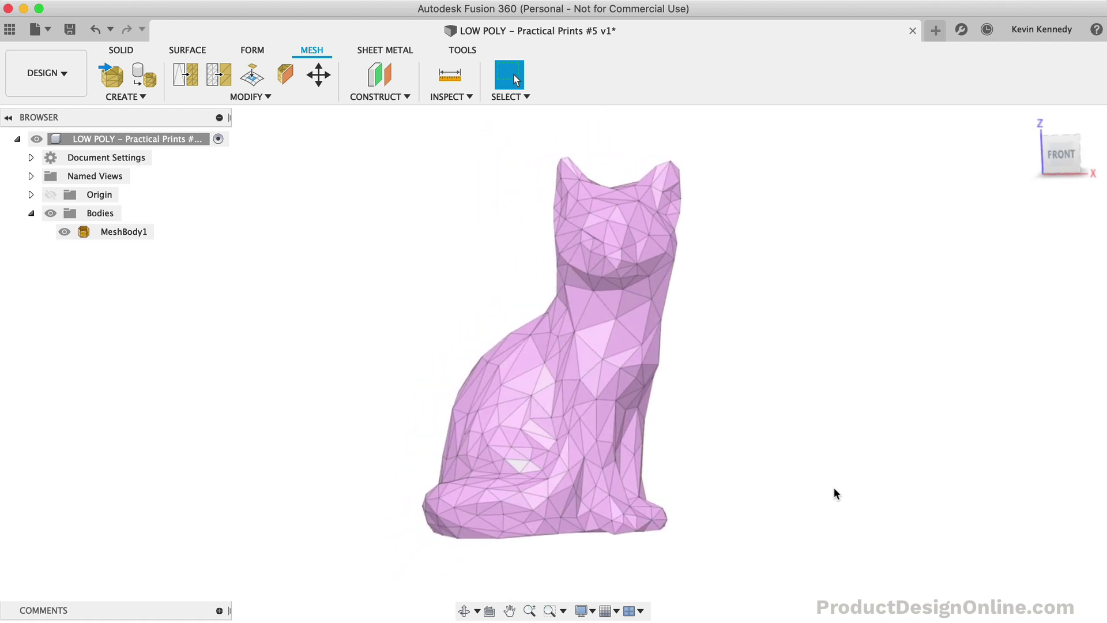
From the FRONT view, window-select the mesh faces below the head, leaving the head unselected
left_click(1056, 168)
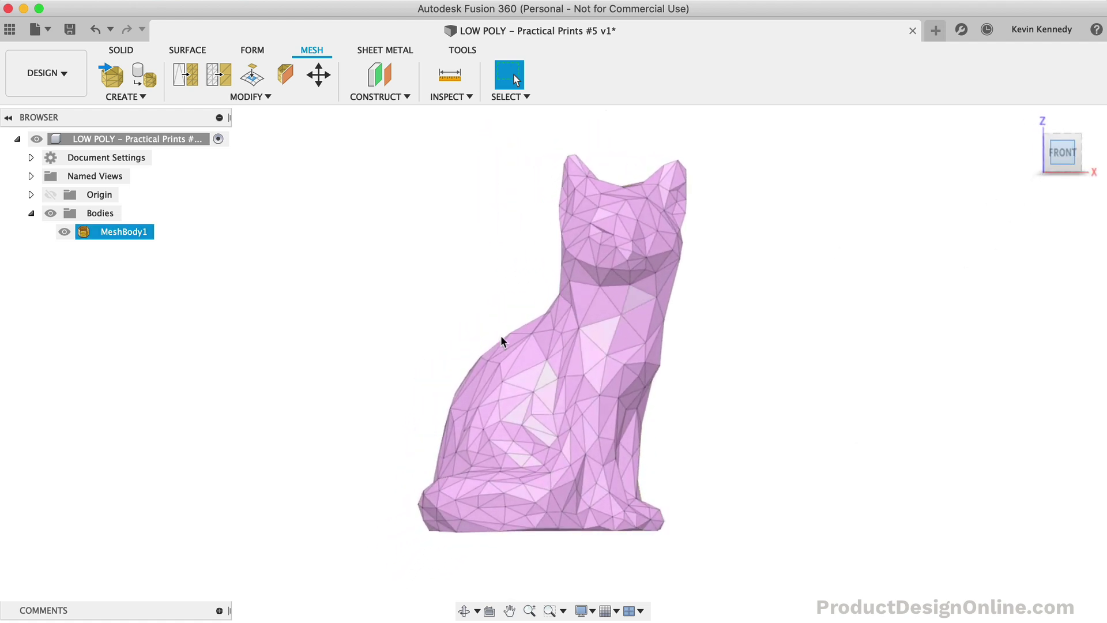
left_click(633, 343)
left_click(384, 401)
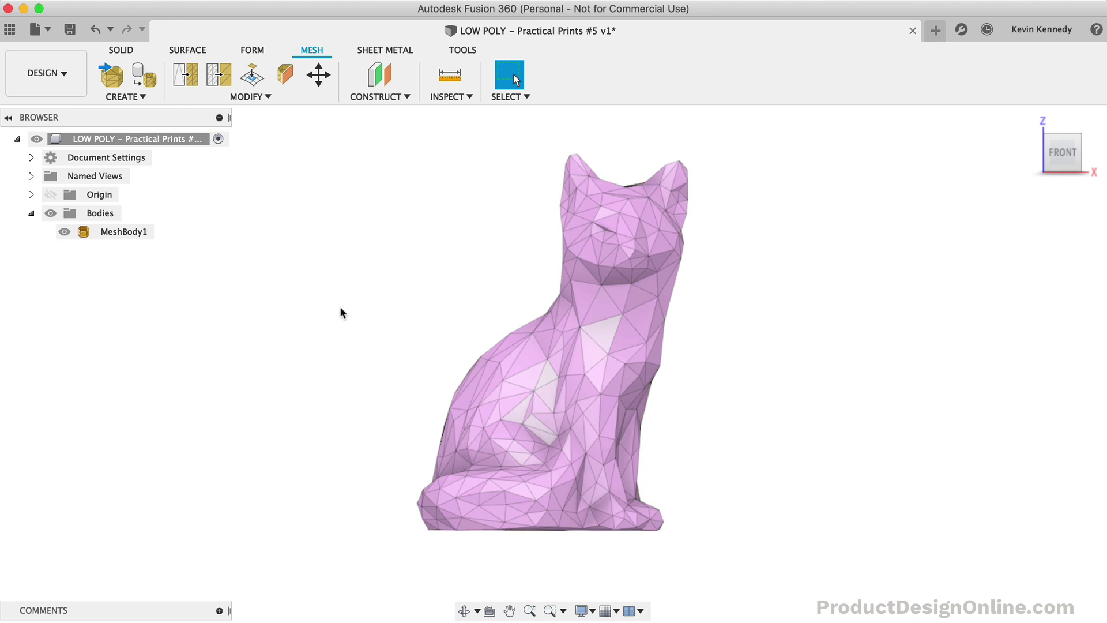
left_click_drag(339, 317, 780, 580)
left_click(777, 560)
left_click_drag(344, 336, 794, 560)
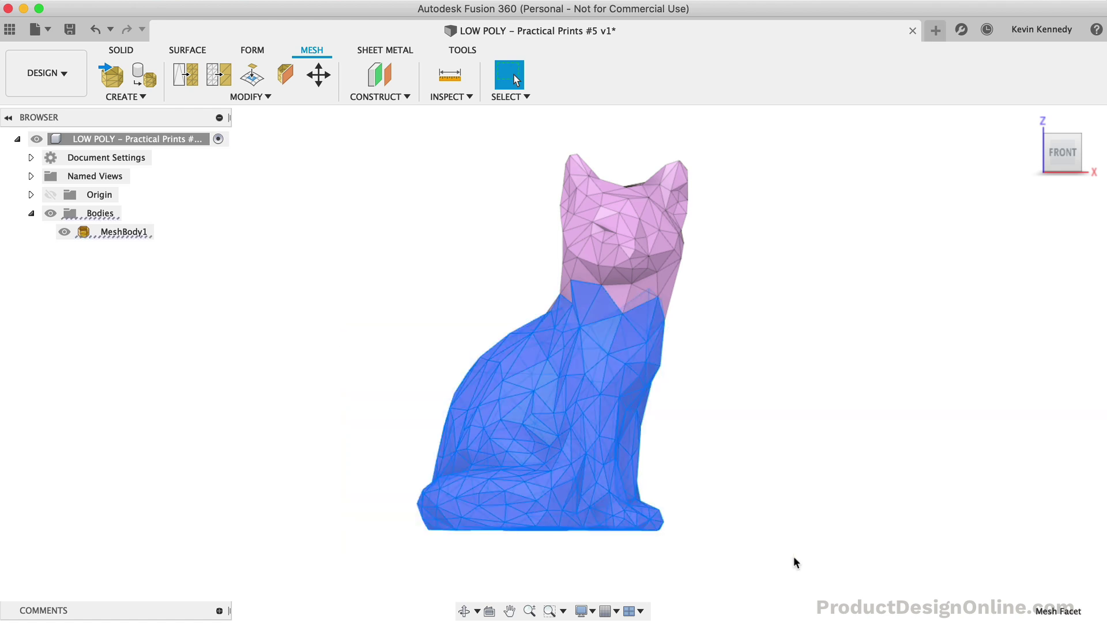
scroll(793, 556, "left", 10, "shift")
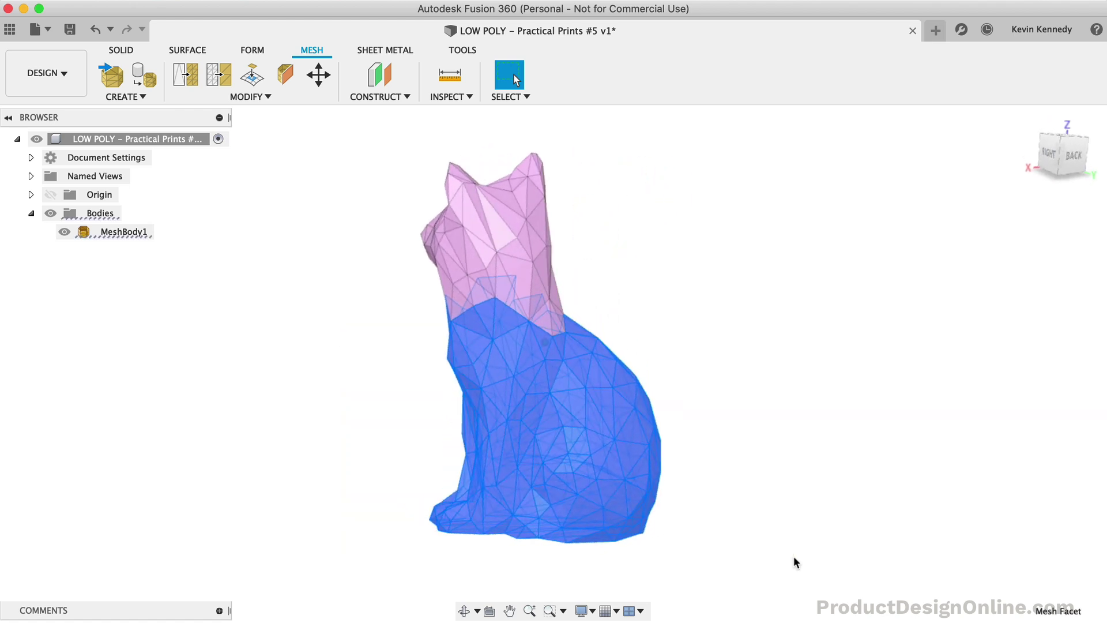
scroll(793, 556, "left", 10, "shift")
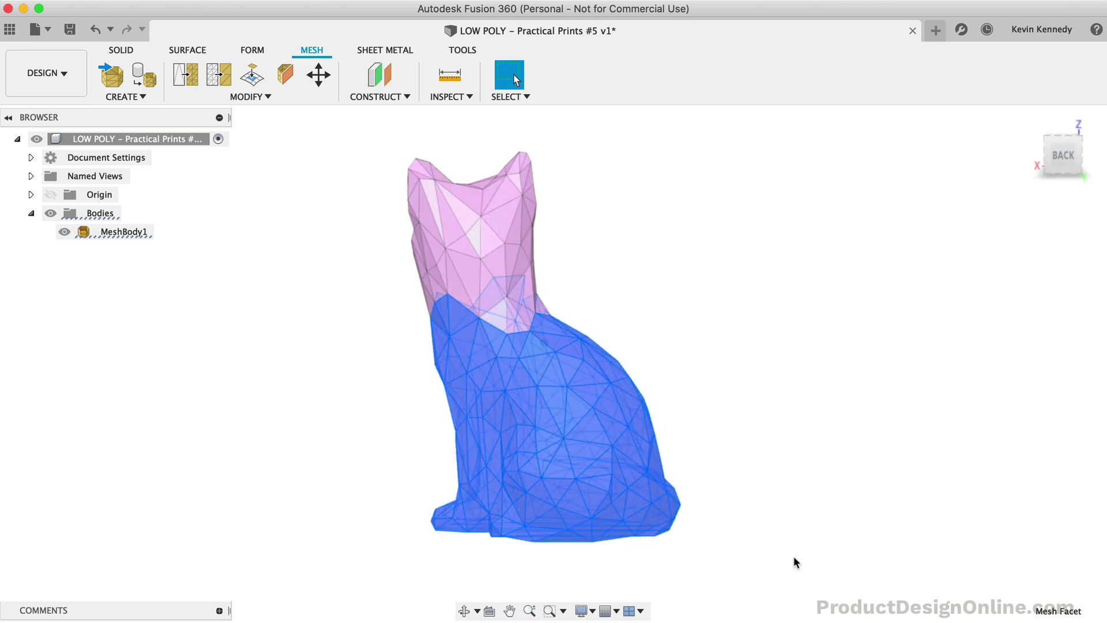
scroll(793, 556, "left", 10, "shift")
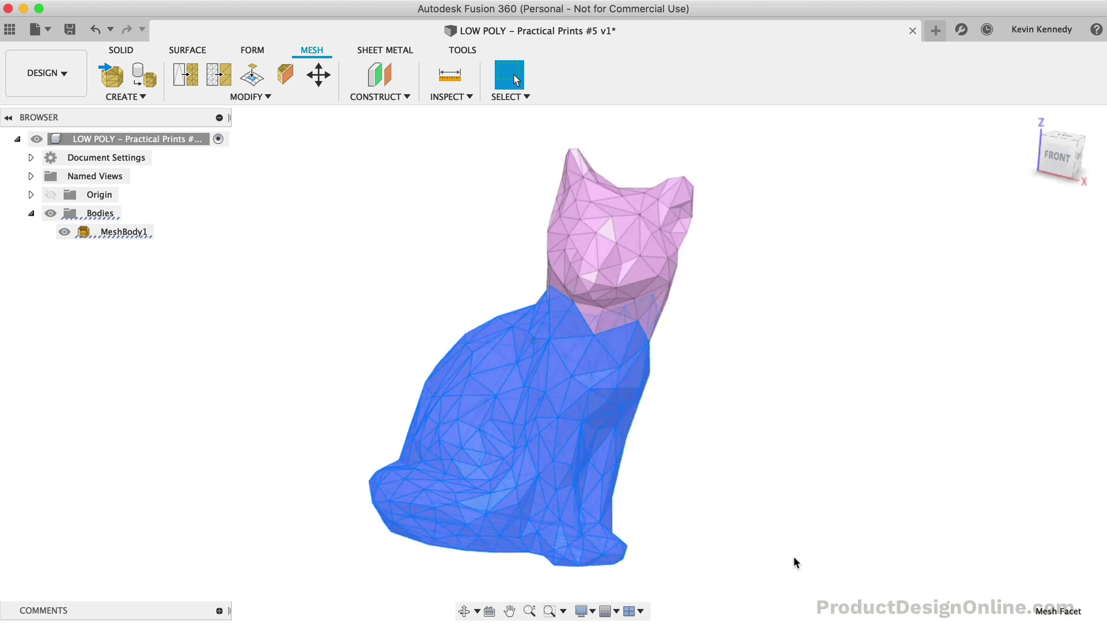
scroll(793, 556, "left", 10, "shift")
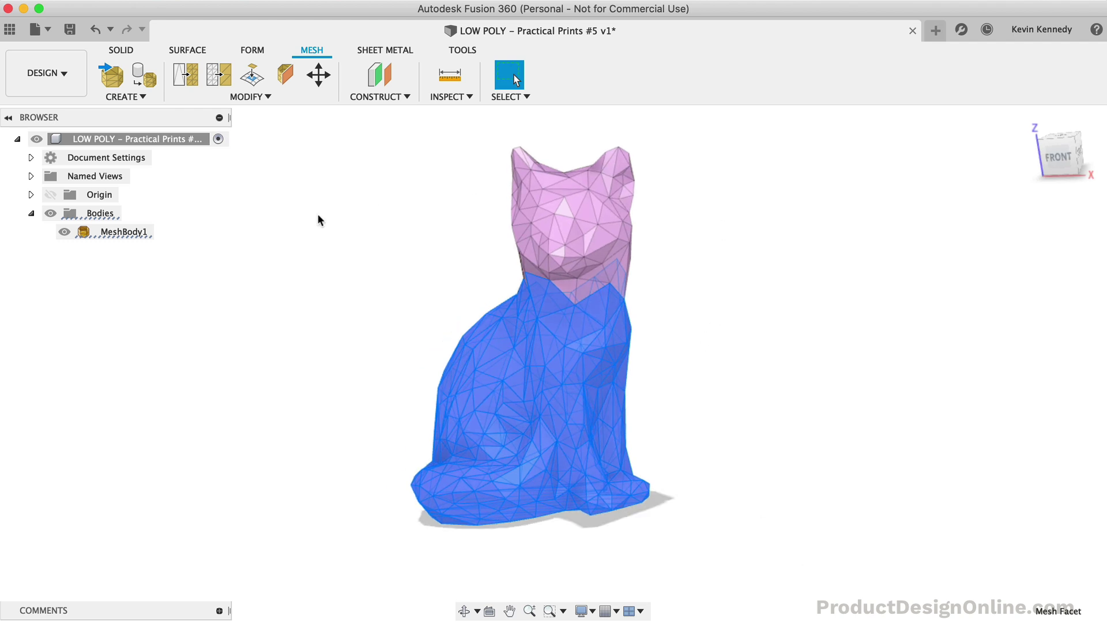
Open the Reduce settings, select the Face Count value and enable Preview
left_click(222, 82)
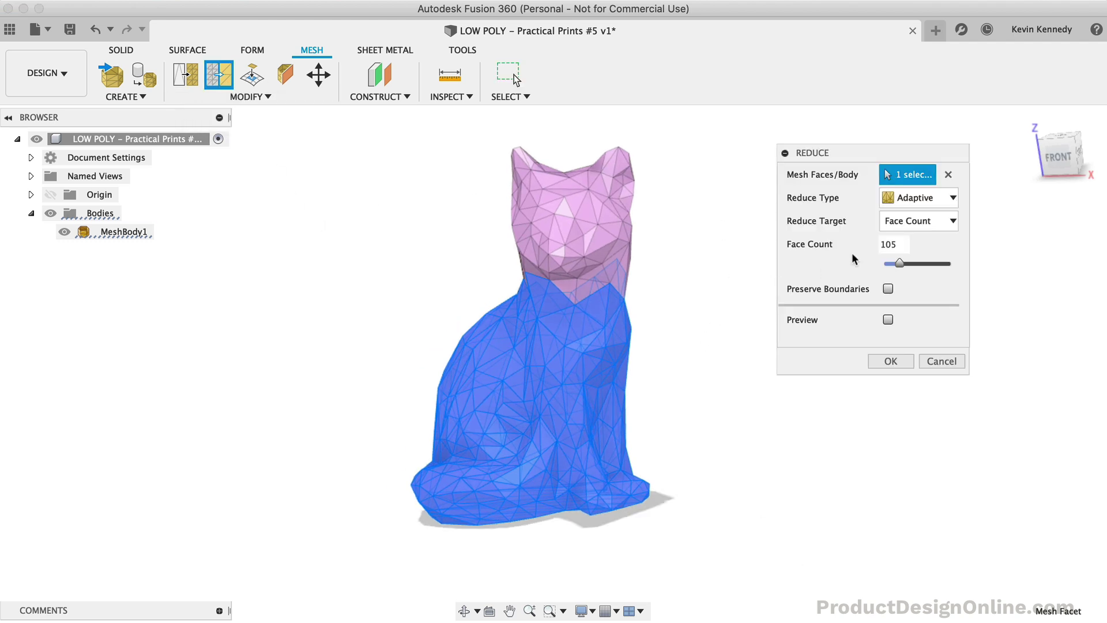
left_click(894, 244)
double_click(894, 243)
left_click(888, 320)
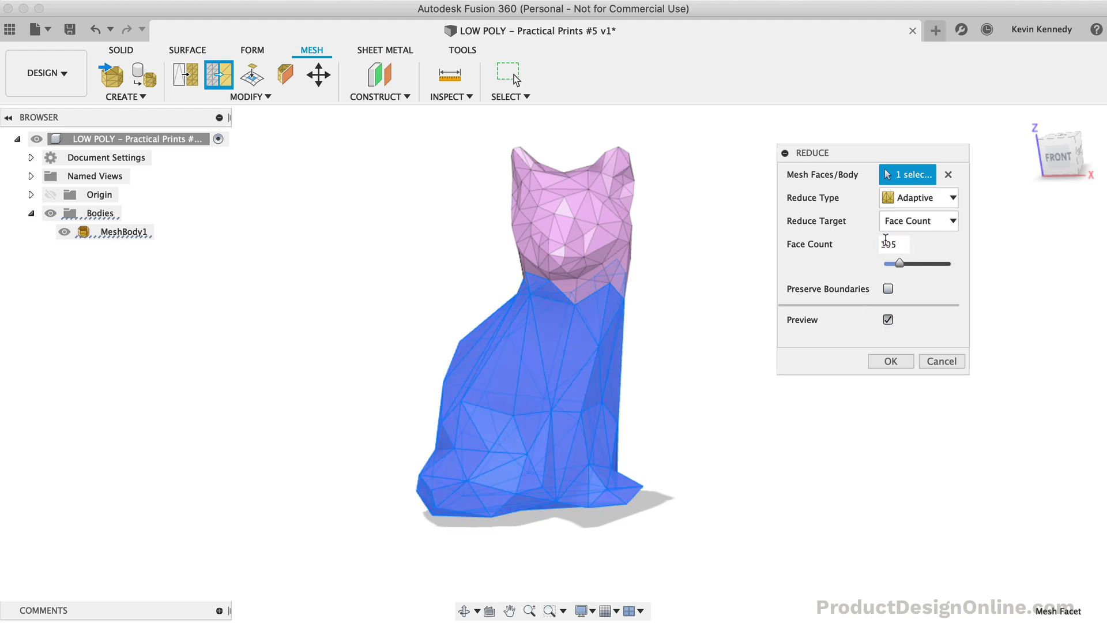
Try face counts of 423 and 40, then reduce the body to 100 faces
left_click(887, 243)
left_click(903, 245)
key("BackSpace")
key("BackSpace")
key("BackSpace")
type("423")
key("Return")
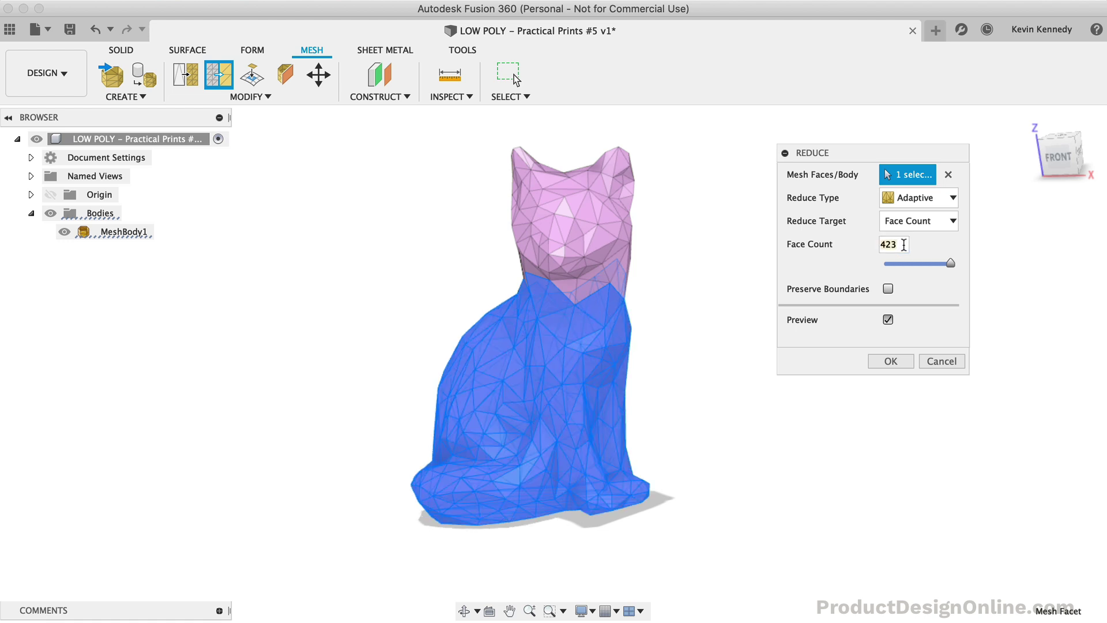
type("40")
key("Return")
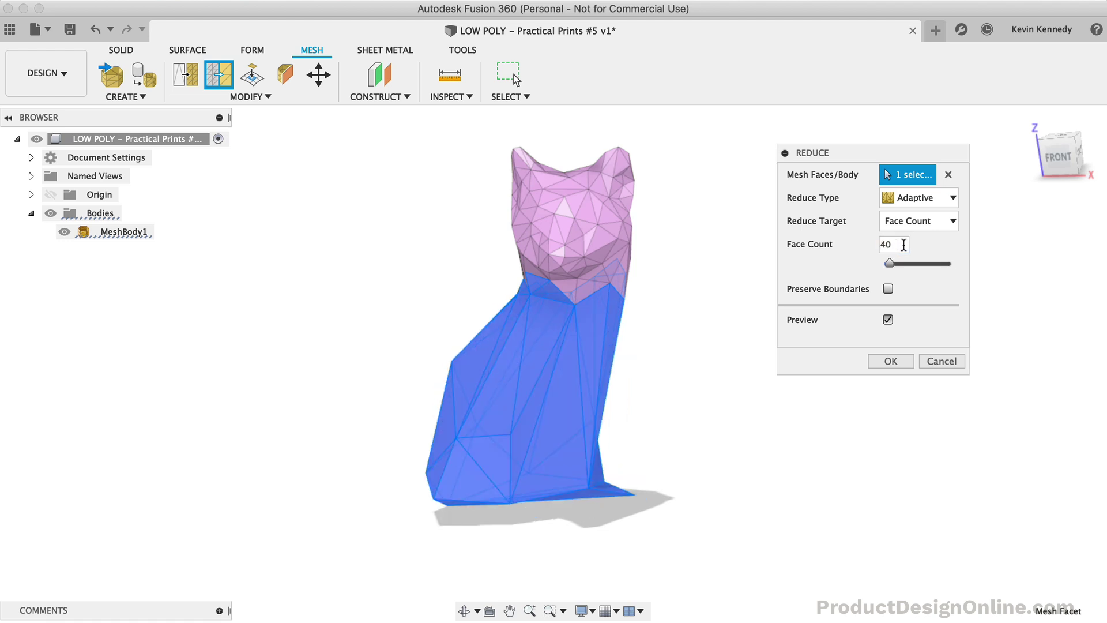
key("BackSpace")
key("BackSpace")
type("100")
key("Return")
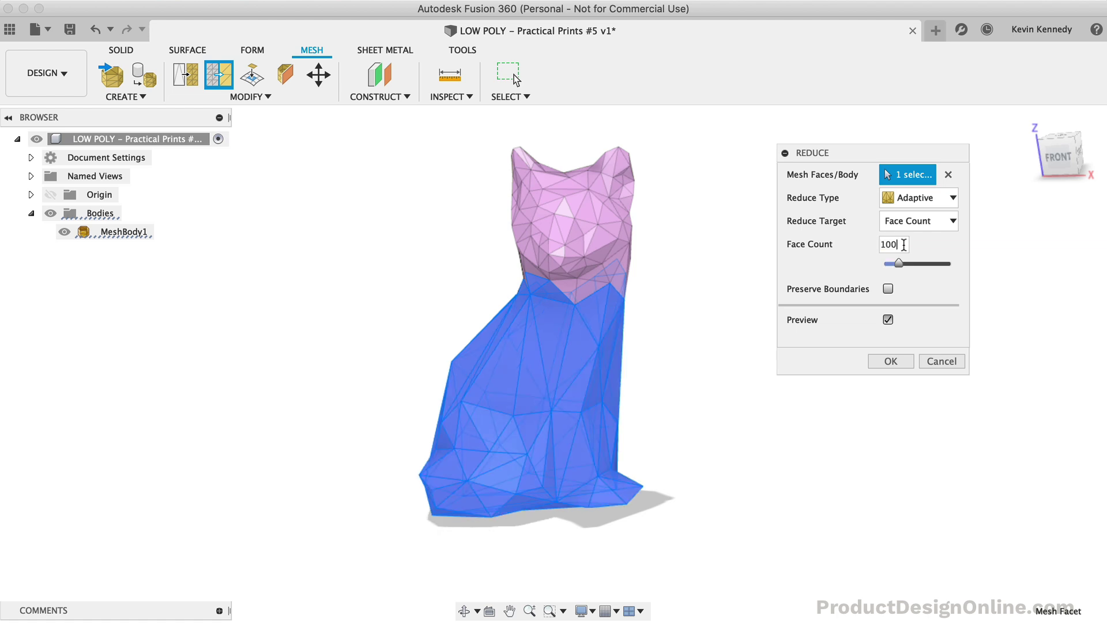
left_click(898, 360)
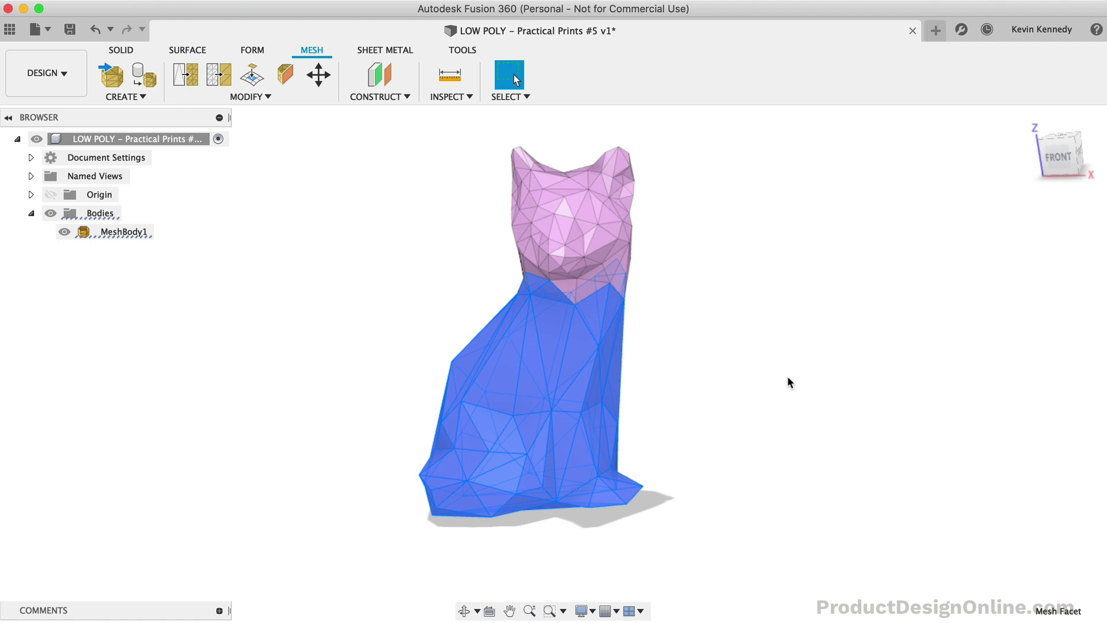
left_click(728, 391)
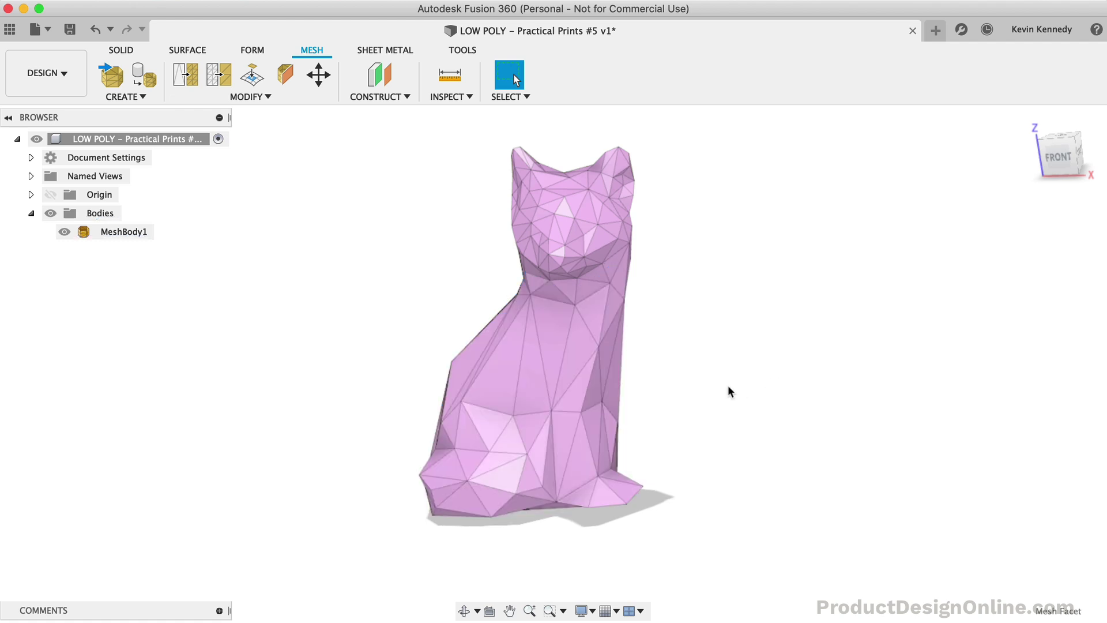
left_click(1060, 156)
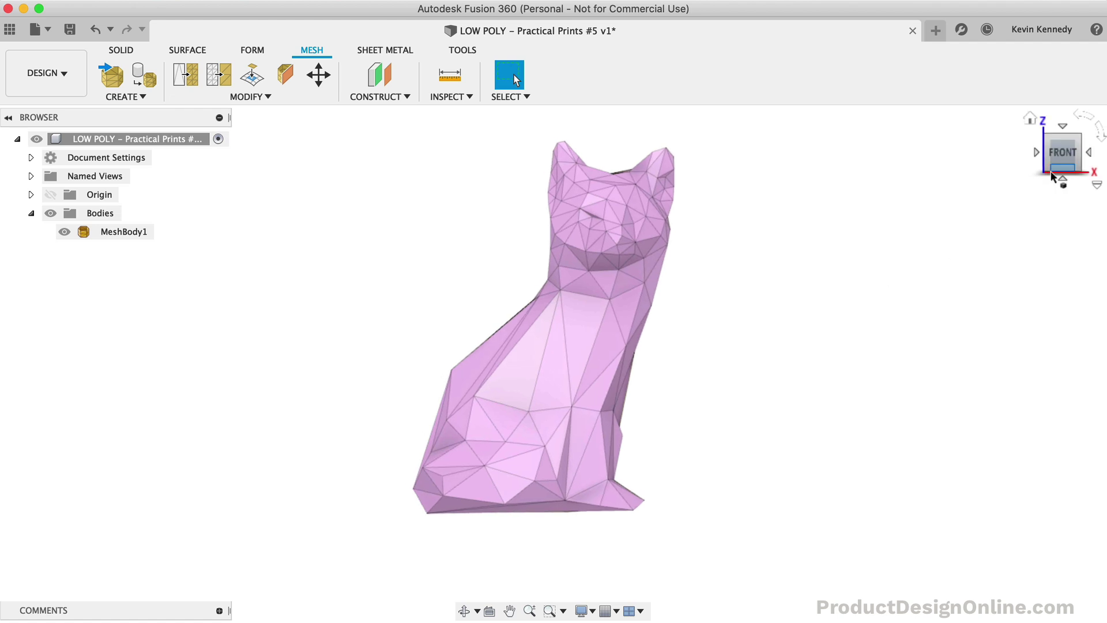
left_click_drag(1060, 155, 917, 165)
left_click(1068, 155)
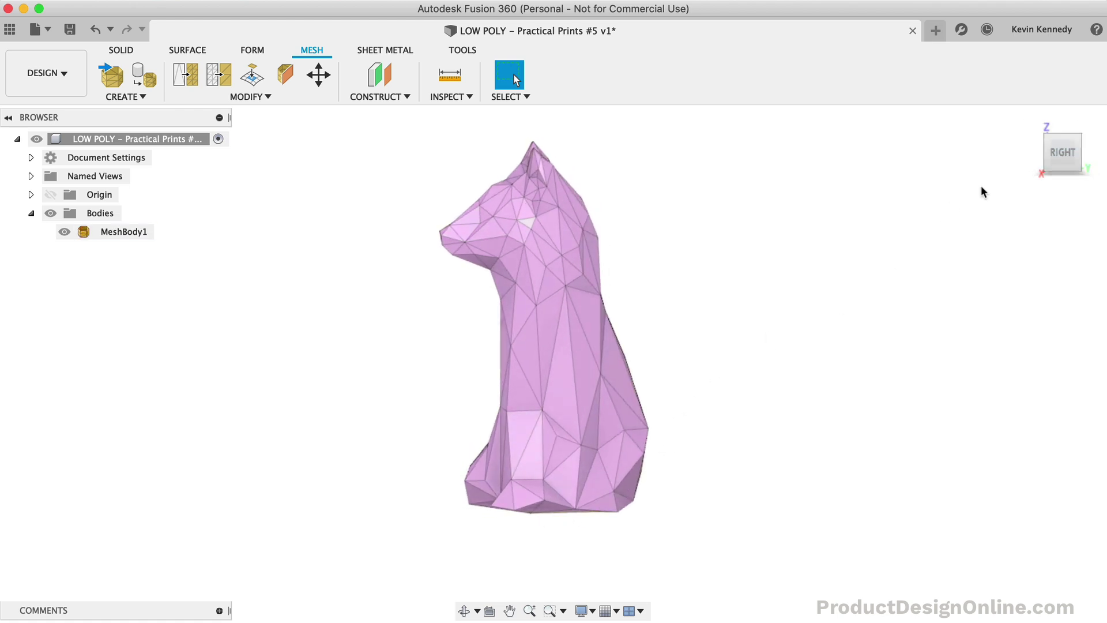
left_click(1037, 126)
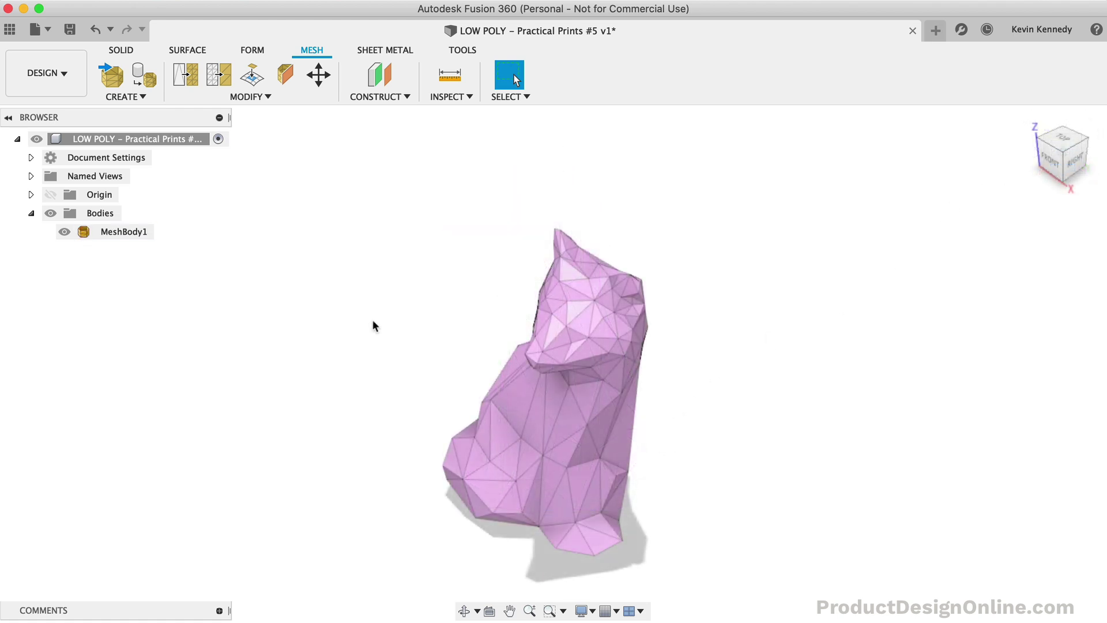
left_click(1062, 179)
left_click_drag(1065, 145, 1060, 186)
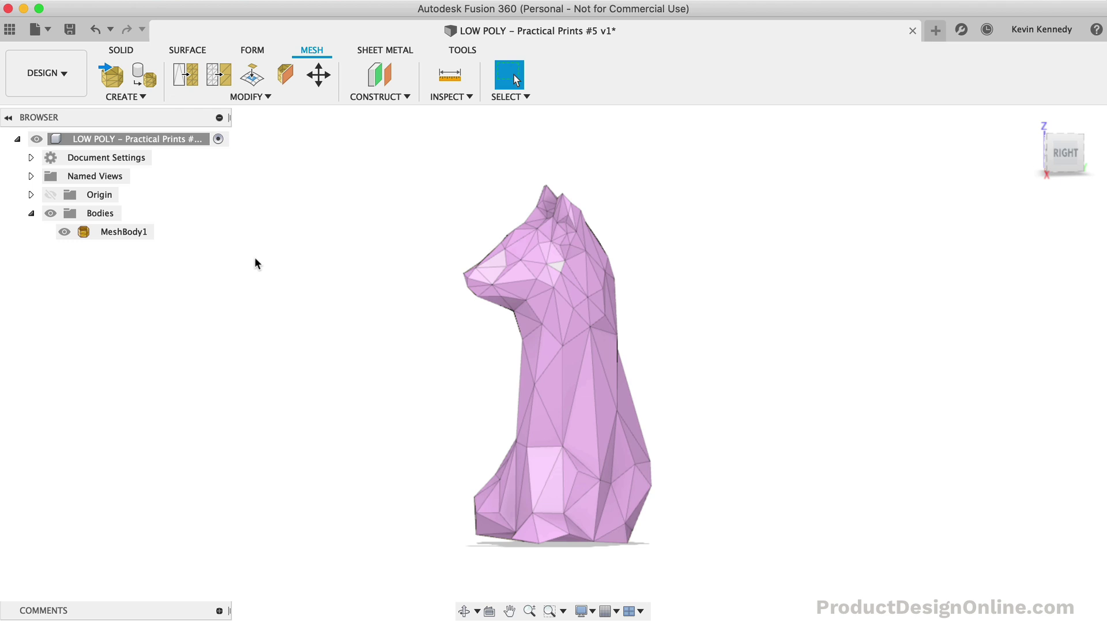
Convert MeshBody1 into the solid Body1 using Mesh to BRep from the SOLID tab
right_click(125, 234)
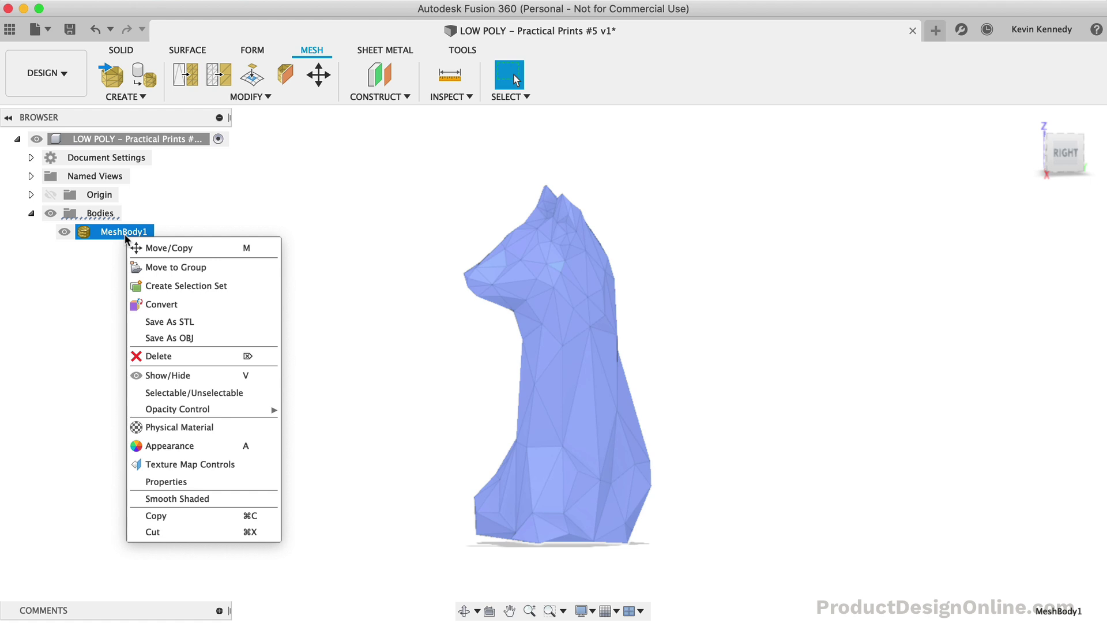
left_click(200, 196)
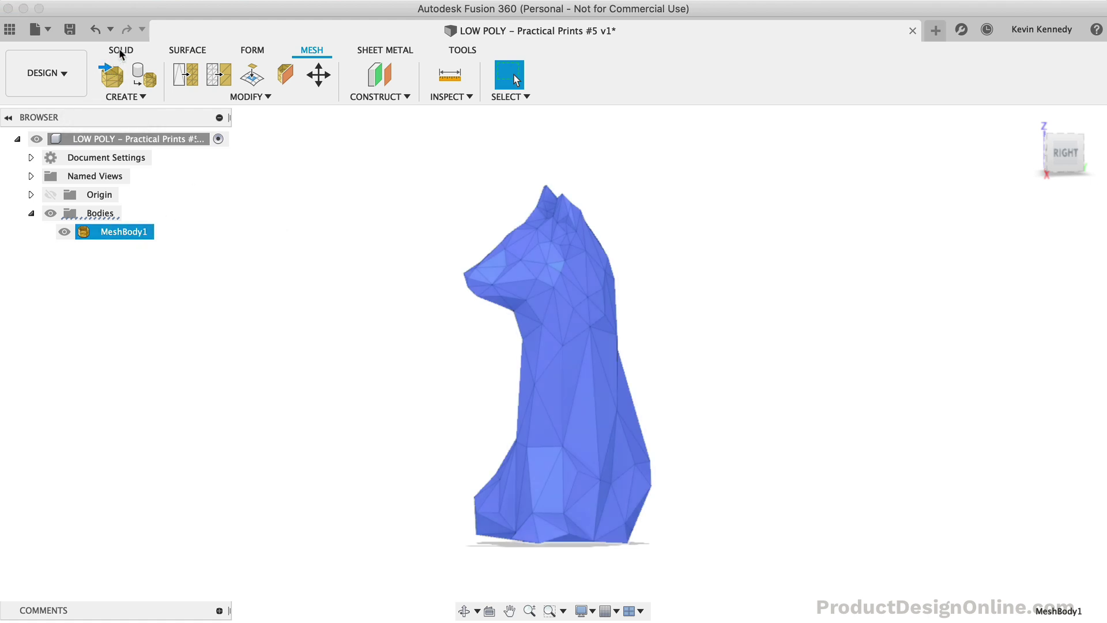
left_click(120, 51)
right_click(138, 232)
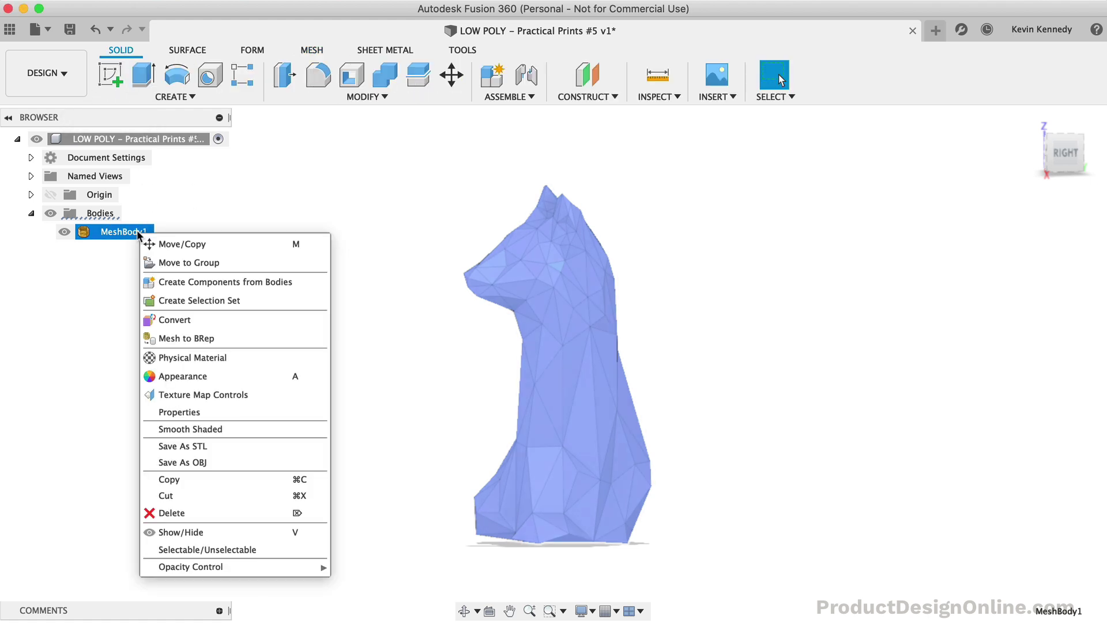
left_click(266, 342)
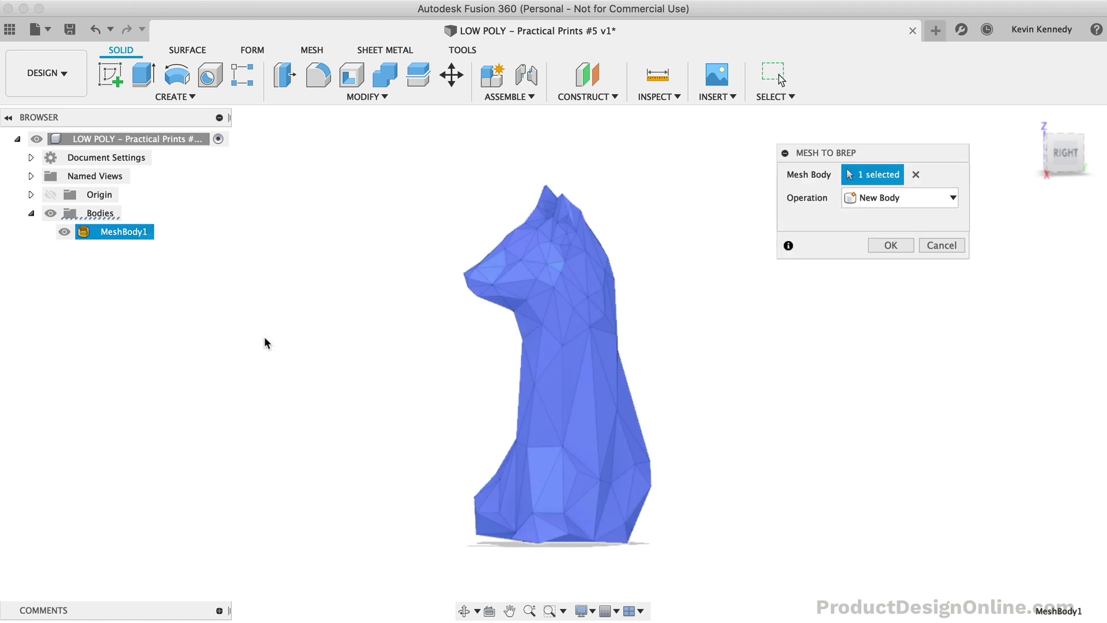
left_click(905, 247)
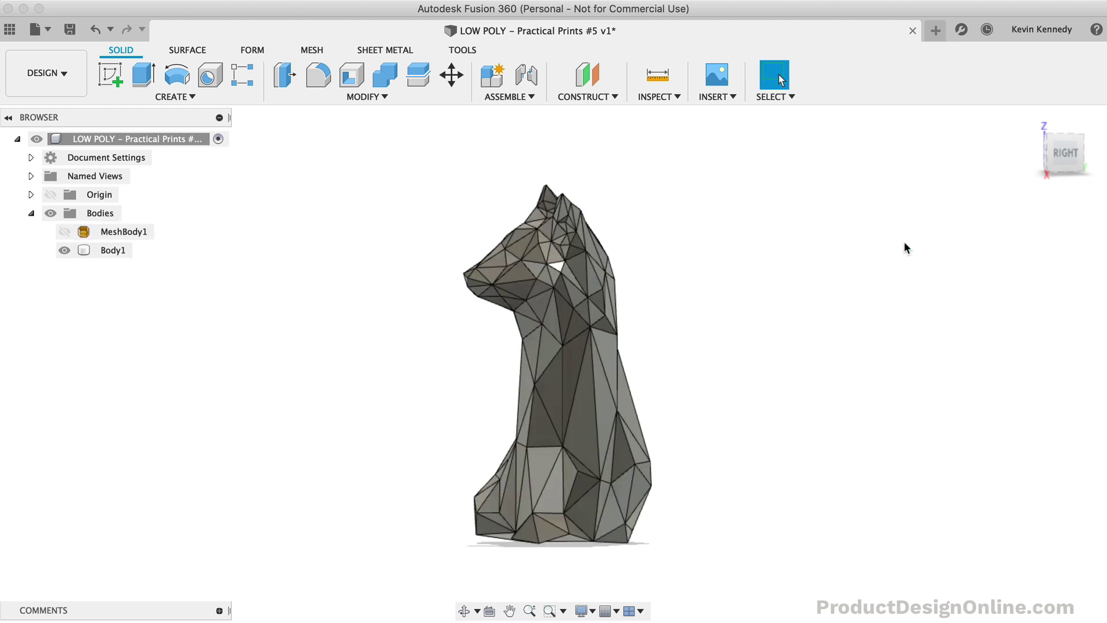
Orbit and zoom to the fox's base and inspect its faces
left_click(1065, 151)
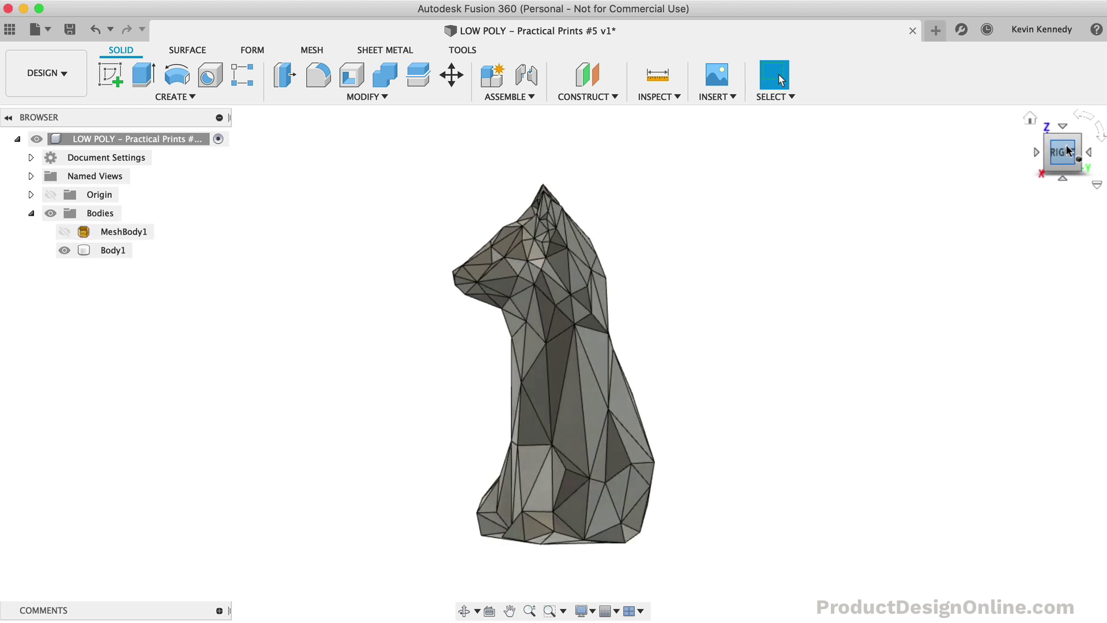
left_click_drag(1066, 151, 1073, 155)
middle_click_drag(634, 322, 672, 323, "shift")
scroll(536, 459, "up", 5)
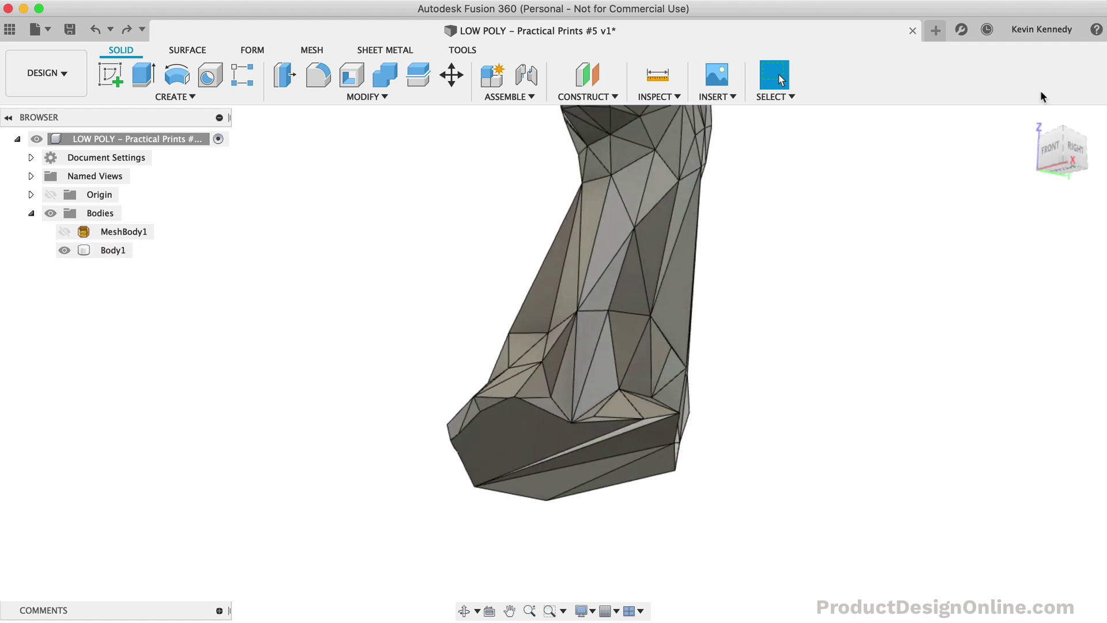
left_click_drag(1072, 151, 1026, 140)
scroll(540, 463, "up", 3)
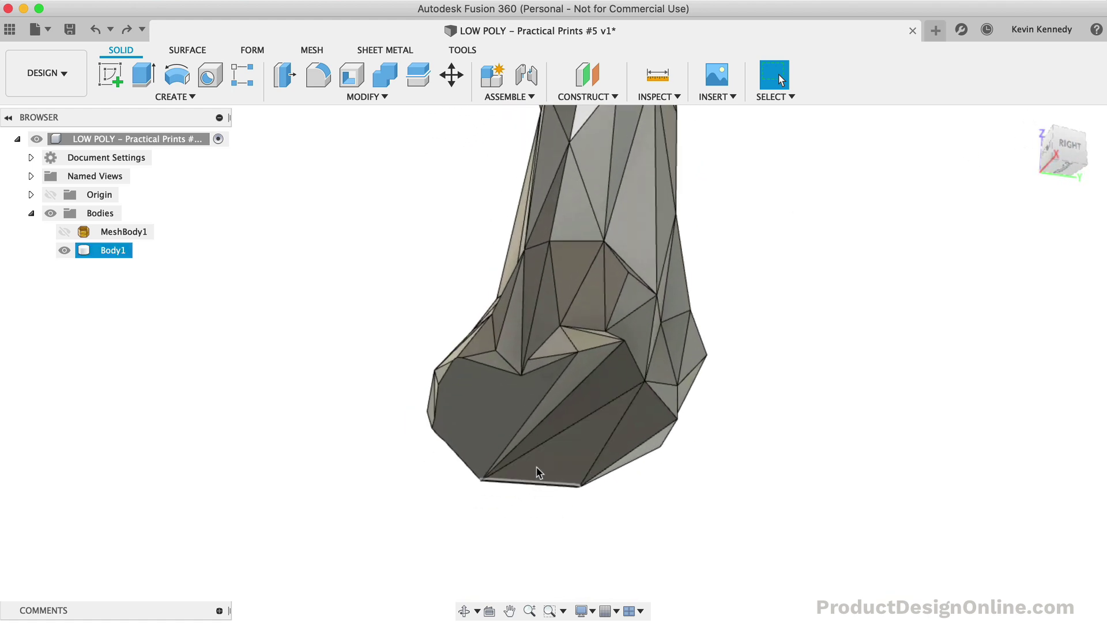
left_click(512, 432)
left_click(772, 426)
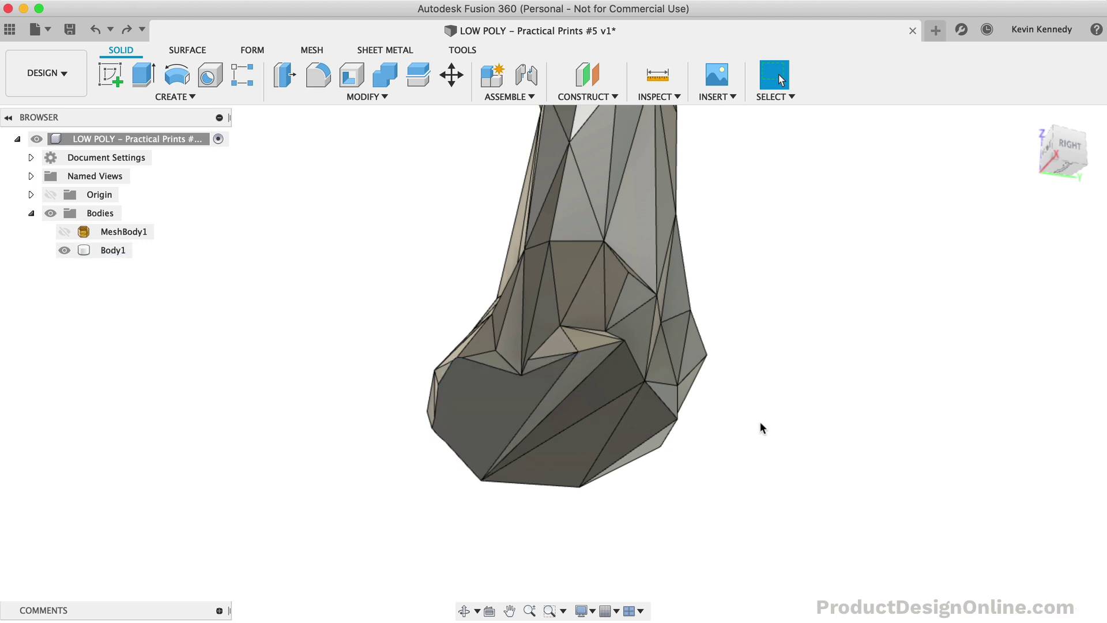
left_click(588, 447)
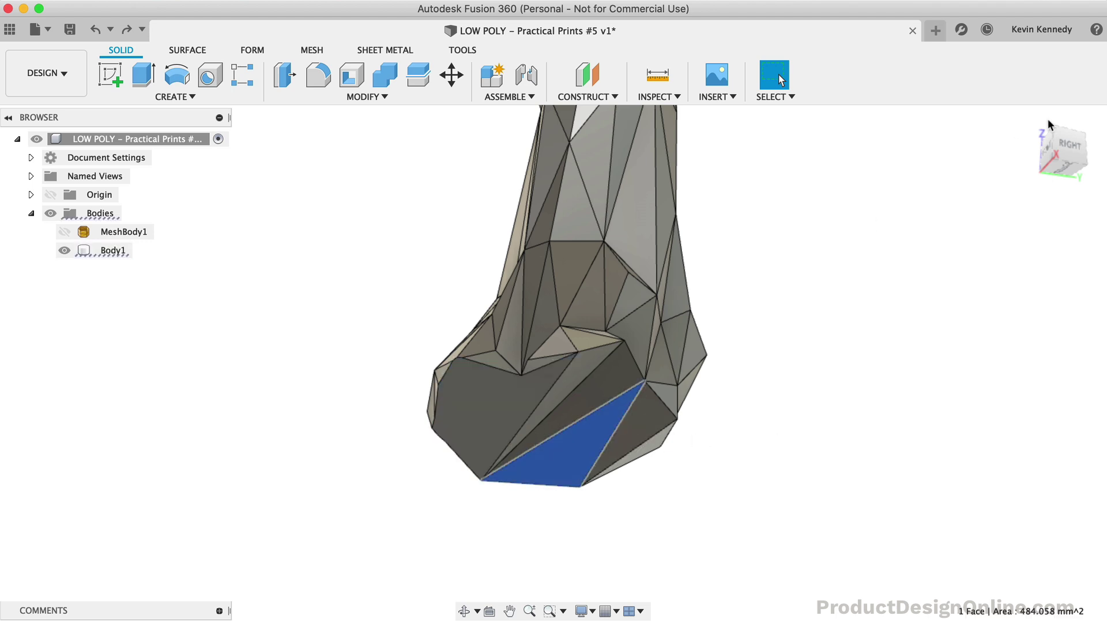
Delete the three thin sliver faces on the base so it heals into one planar face
left_click(1073, 151)
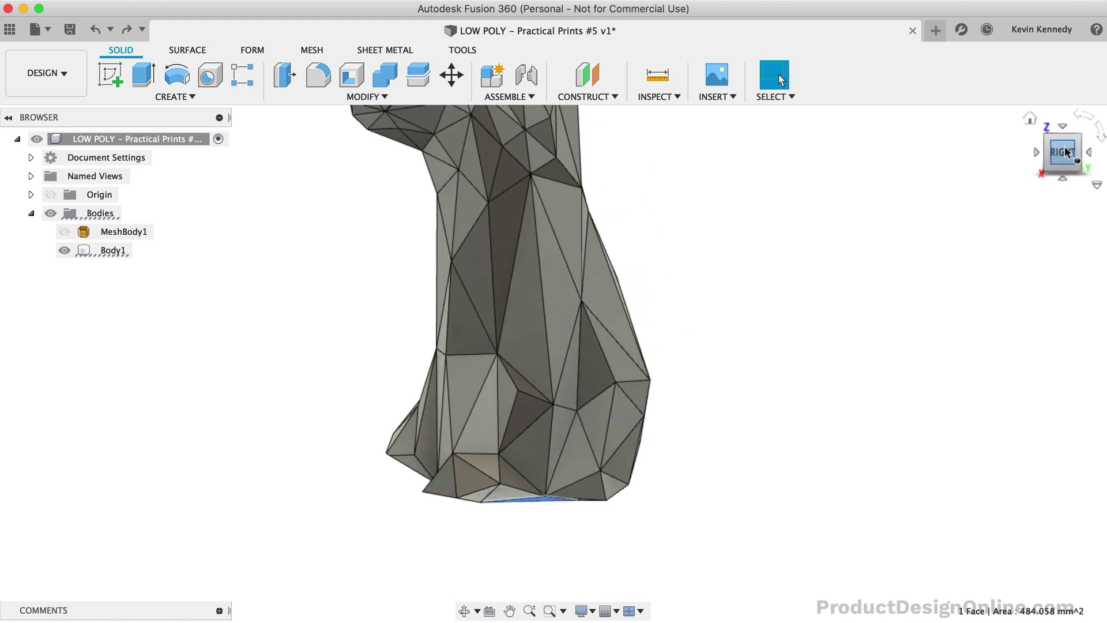
left_click_drag(1072, 151, 1079, 105)
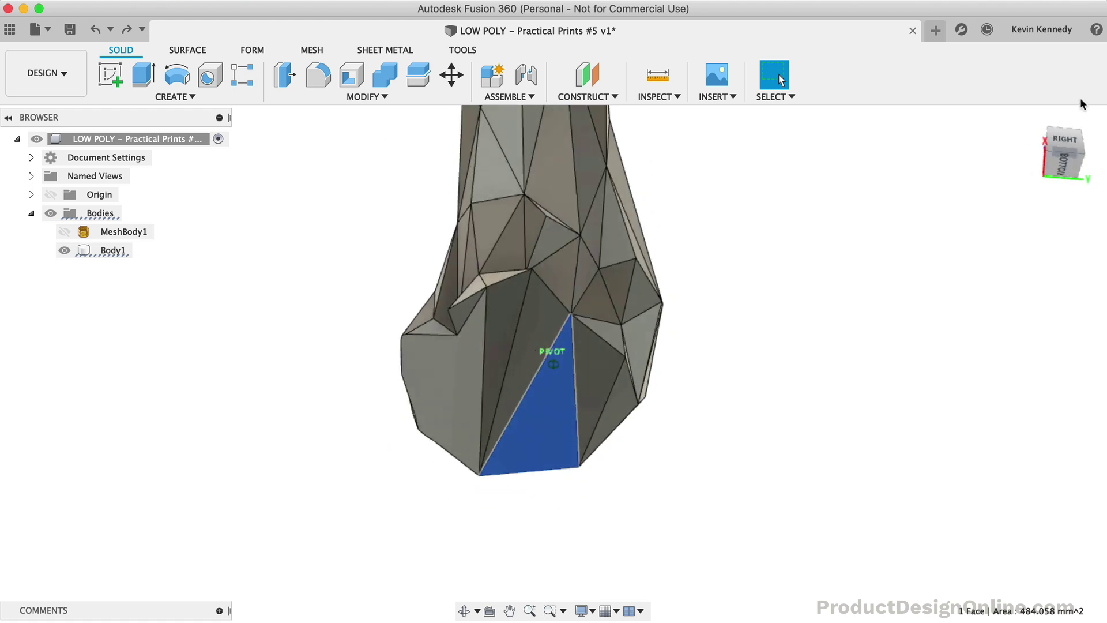
left_click(513, 292)
key("Delete")
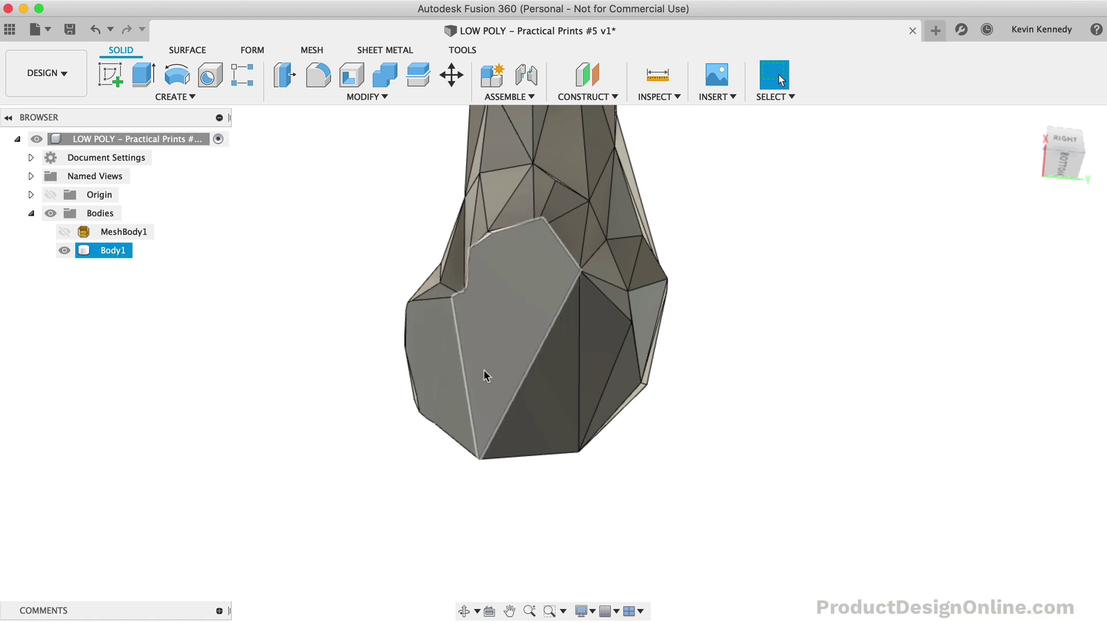
left_click(443, 392)
key("Delete")
left_click(600, 364)
key("Delete")
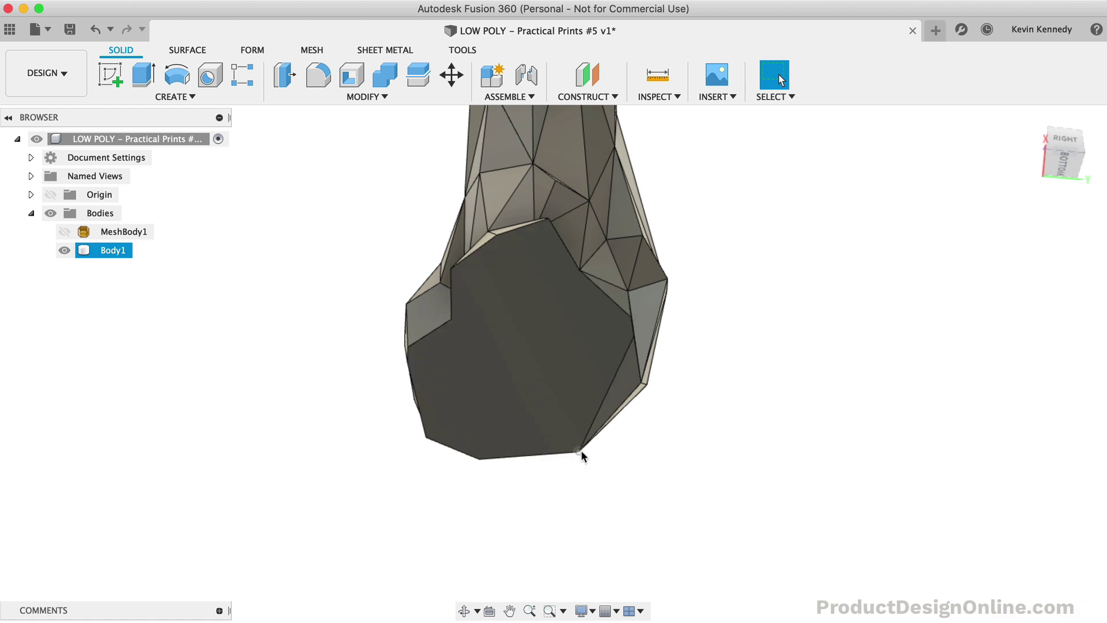
Show the whole fox in isometric and front views
left_click(1061, 142)
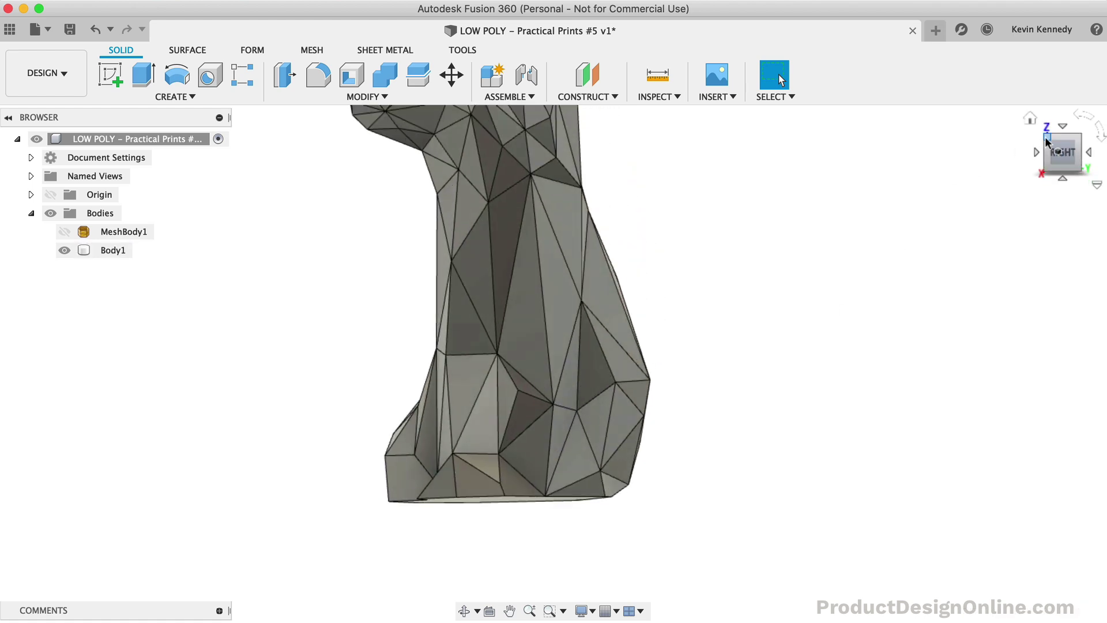
left_click(1041, 149)
left_click(1039, 148)
scroll(710, 336, "down", 5)
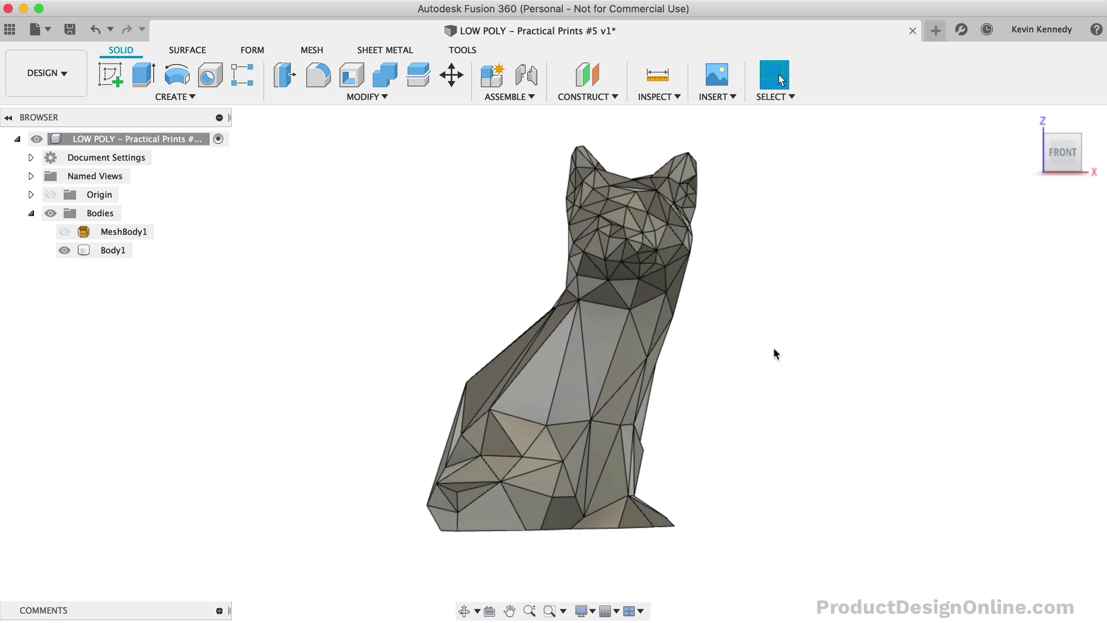
left_click(327, 103)
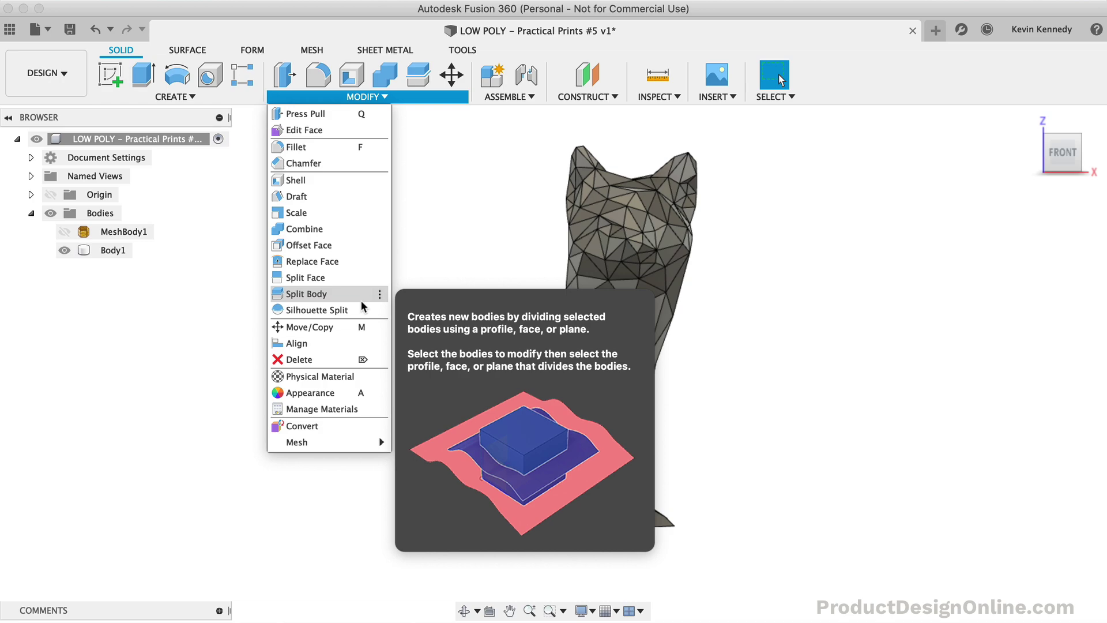
left_click(453, 251)
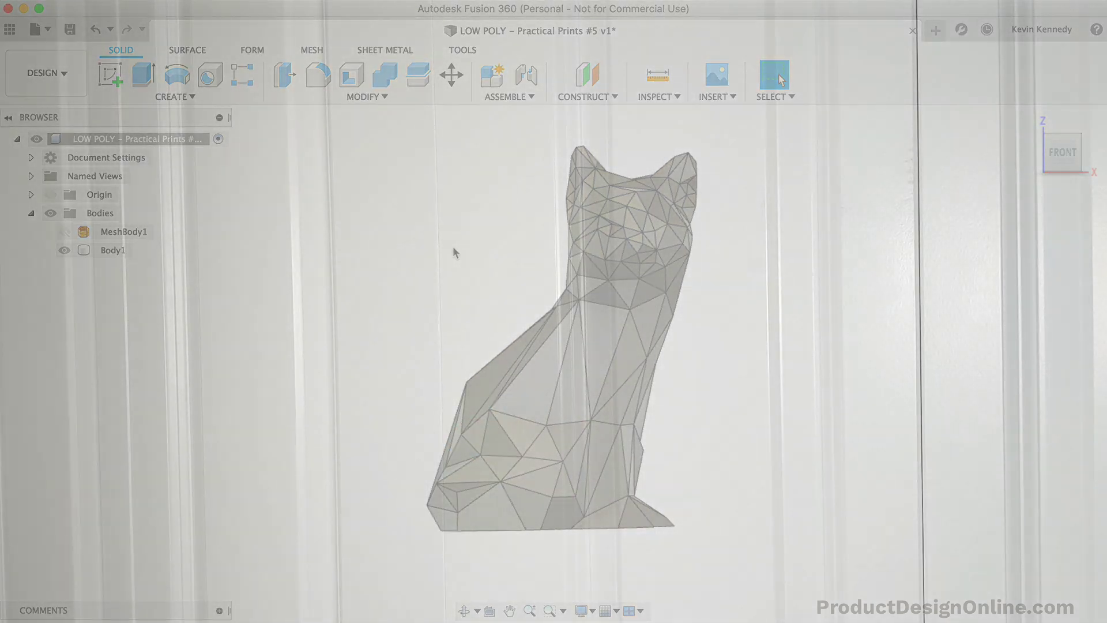